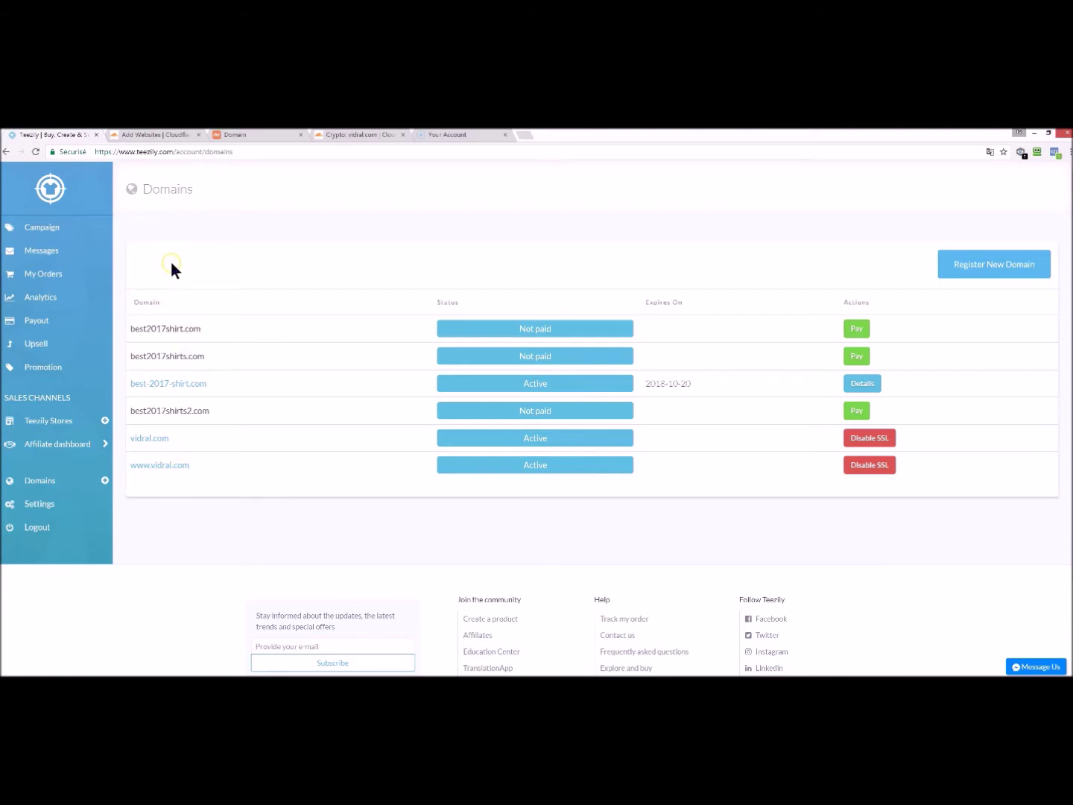
Step: Switch from Teezily Domains to Cloudflare's Add Websites page
left_click(174, 136)
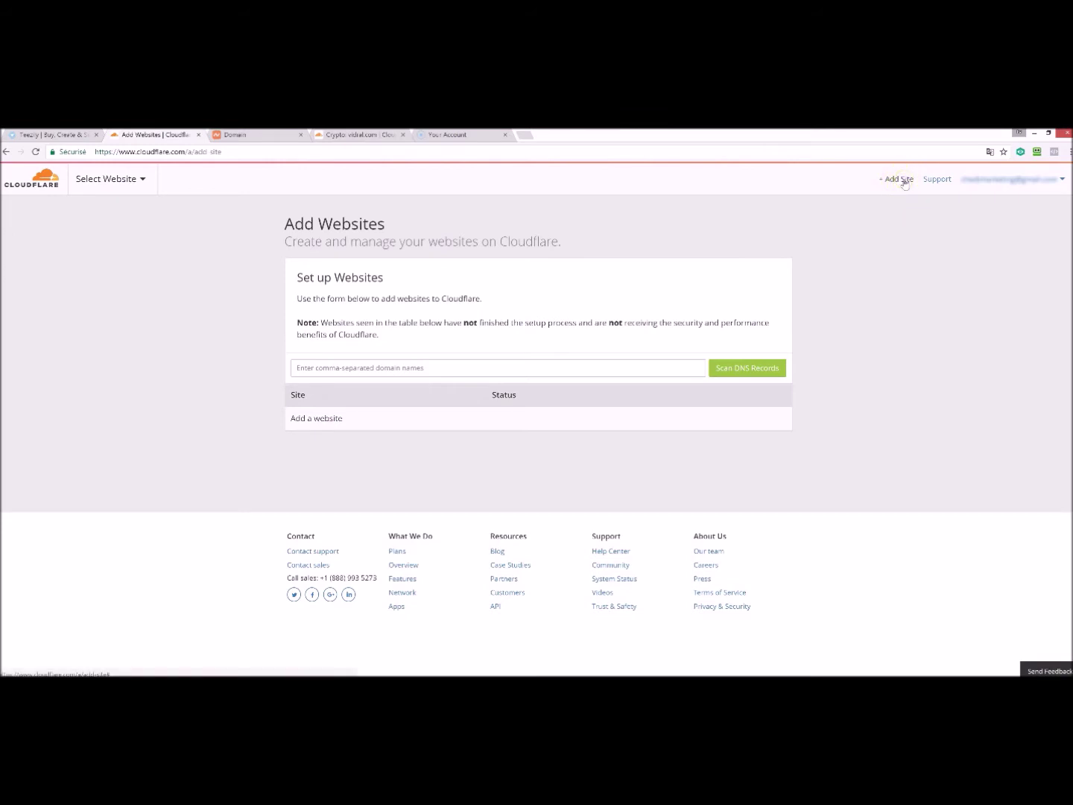
Step: Enter yourdomainame.com as a new Cloudflare website and scan its DNS records
left_click(534, 367)
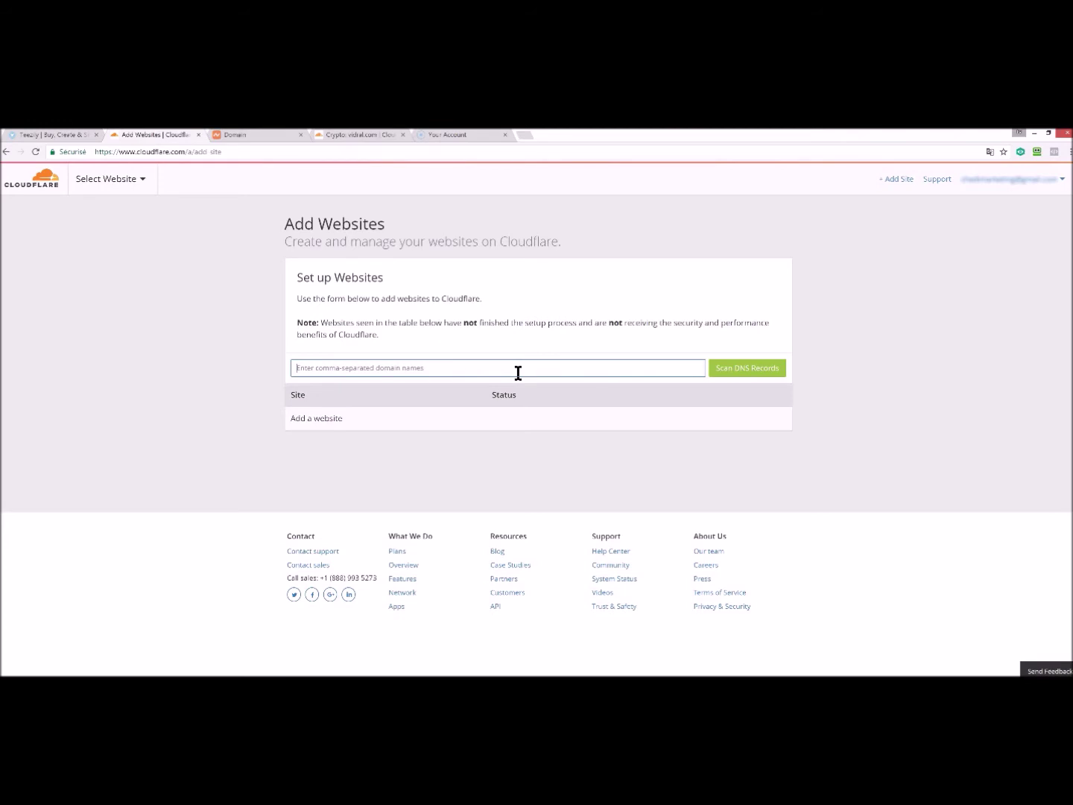
type("yourdomainame.com")
left_click(767, 366)
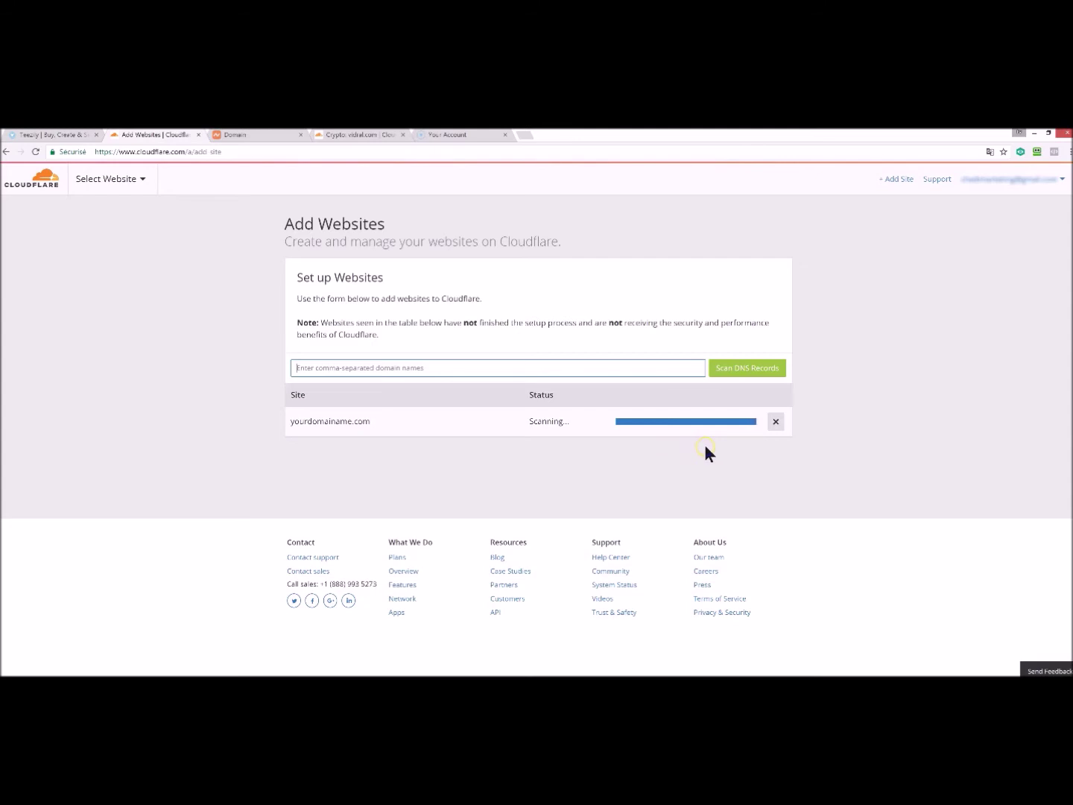
Step: Delete both existing A records, yourdomainame.com and www, from the DNS list
left_click(720, 421)
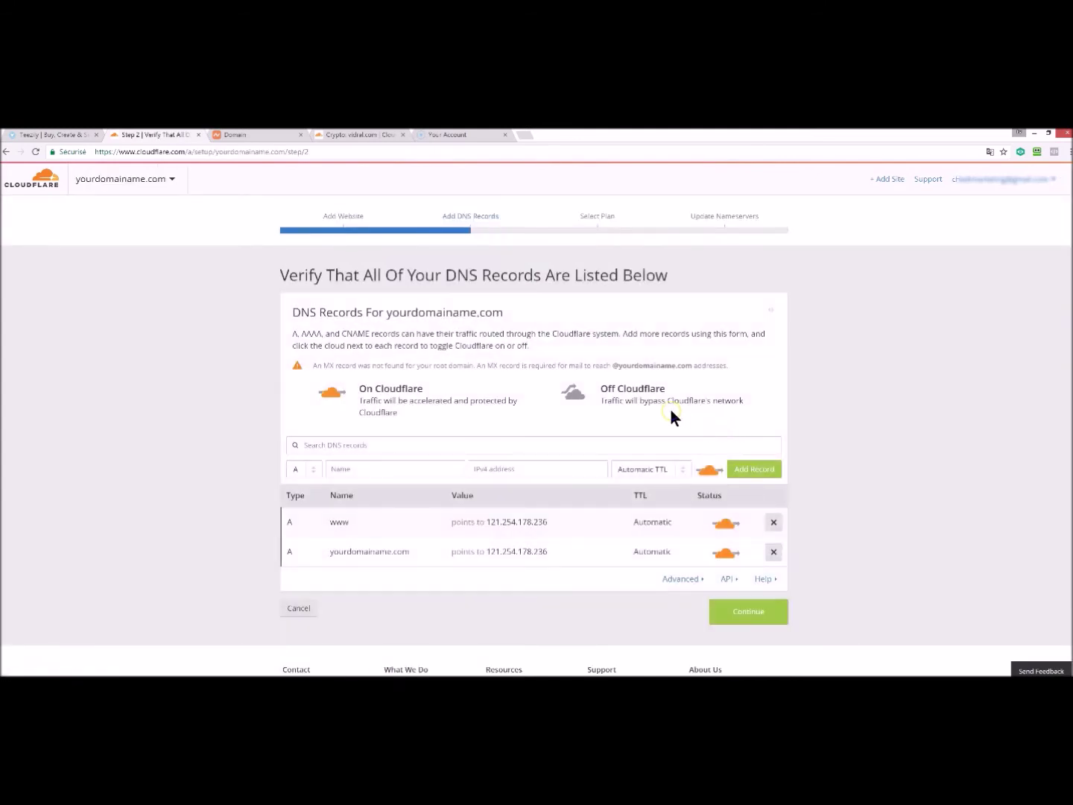
scroll(596, 412, "down", 1)
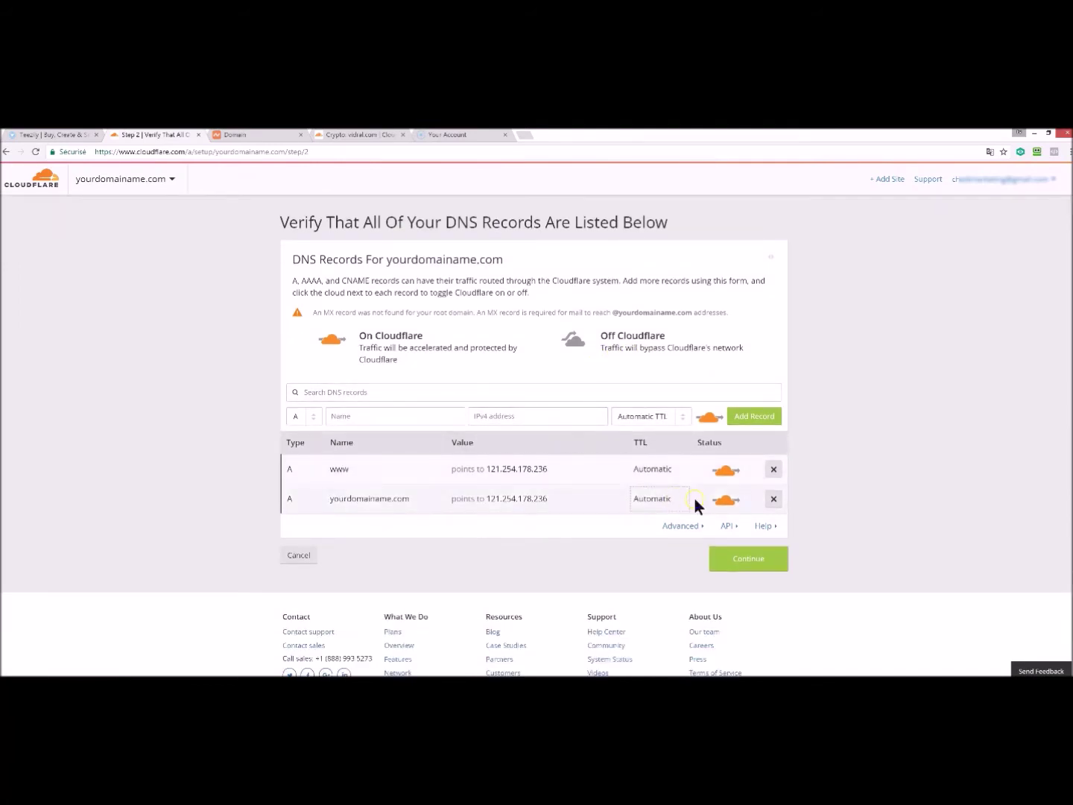
left_click(774, 499)
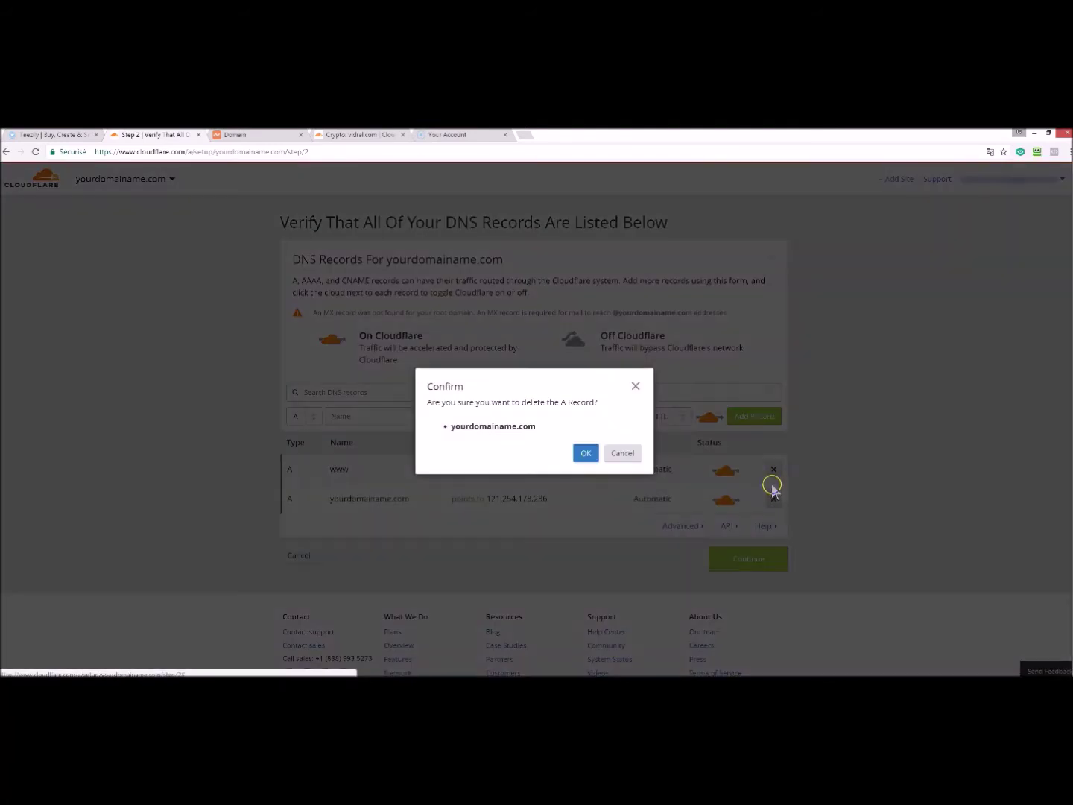
left_click(588, 454)
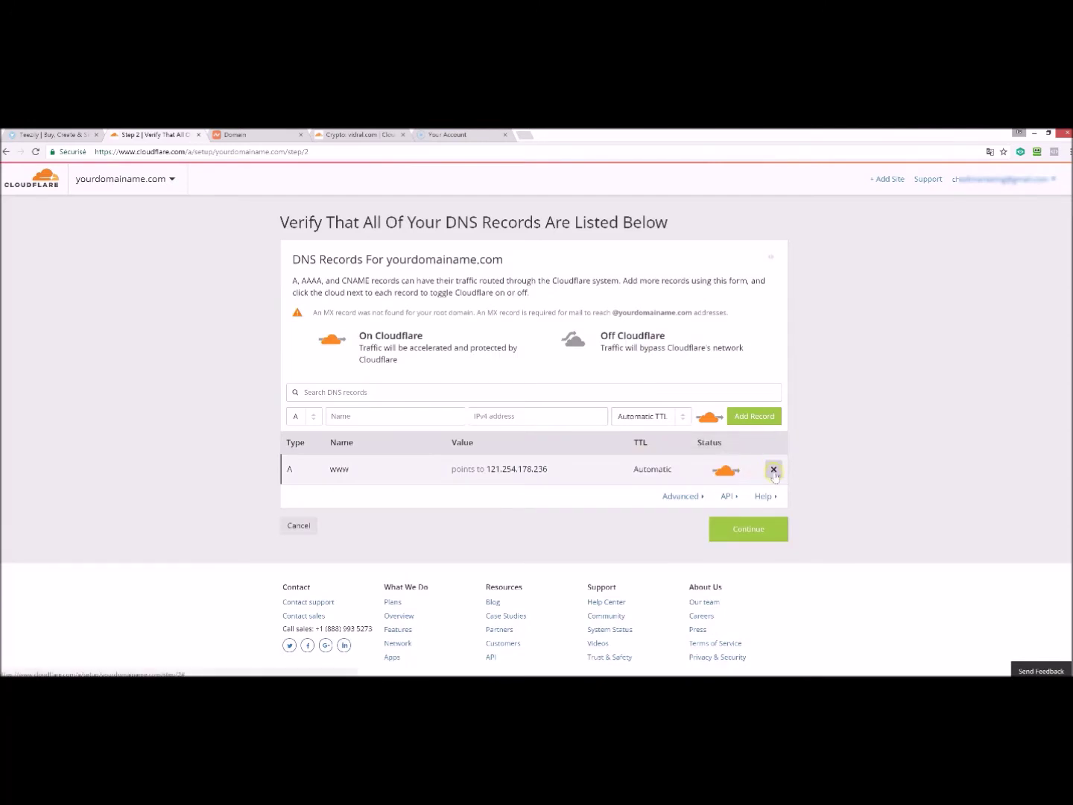
left_click(774, 470)
left_click(585, 451)
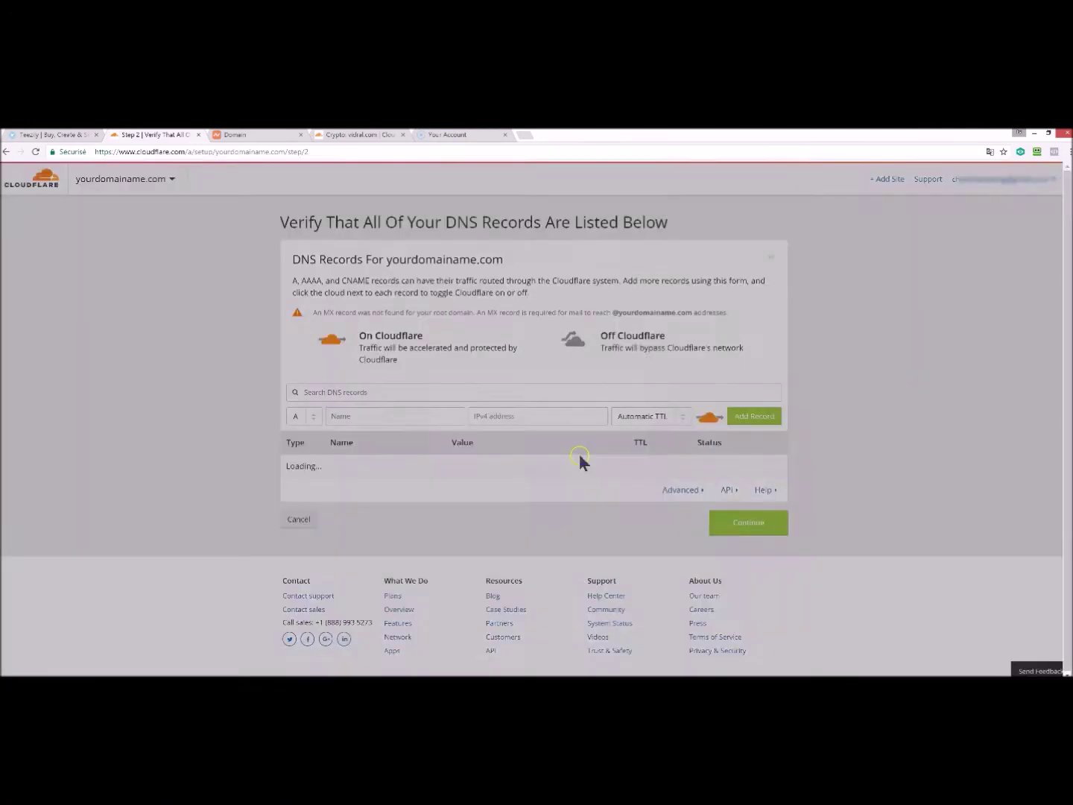
left_click(310, 416)
left_click(304, 461)
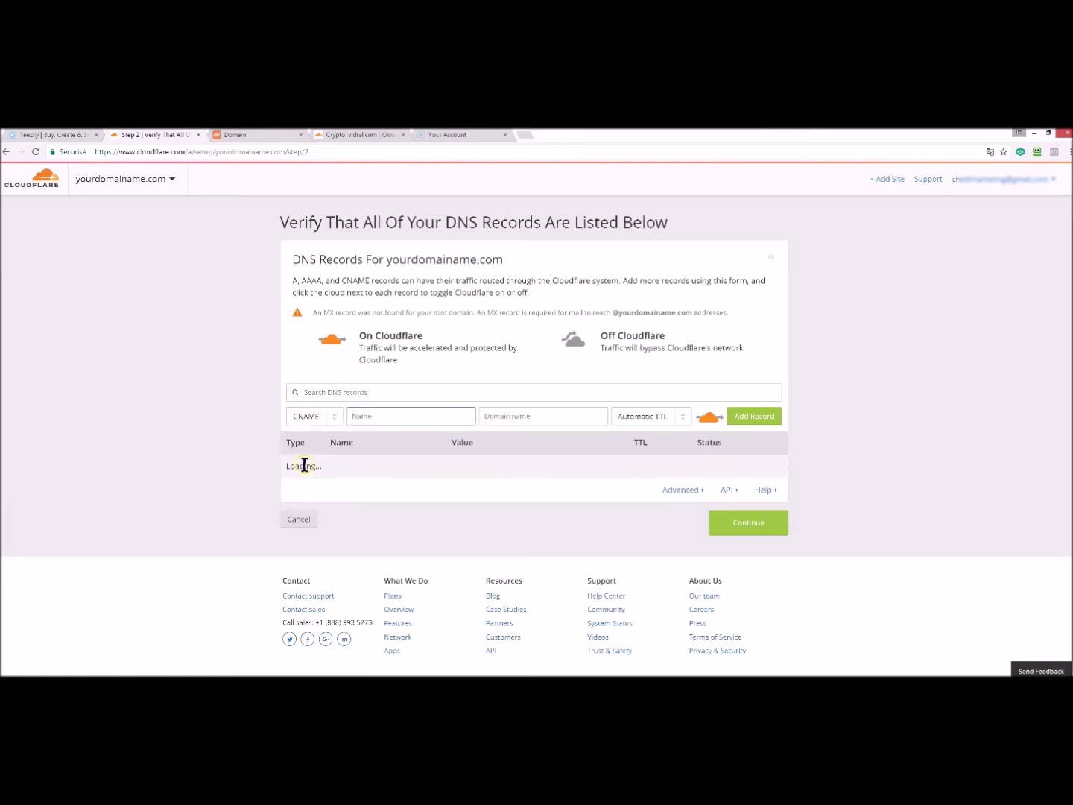
type("www")
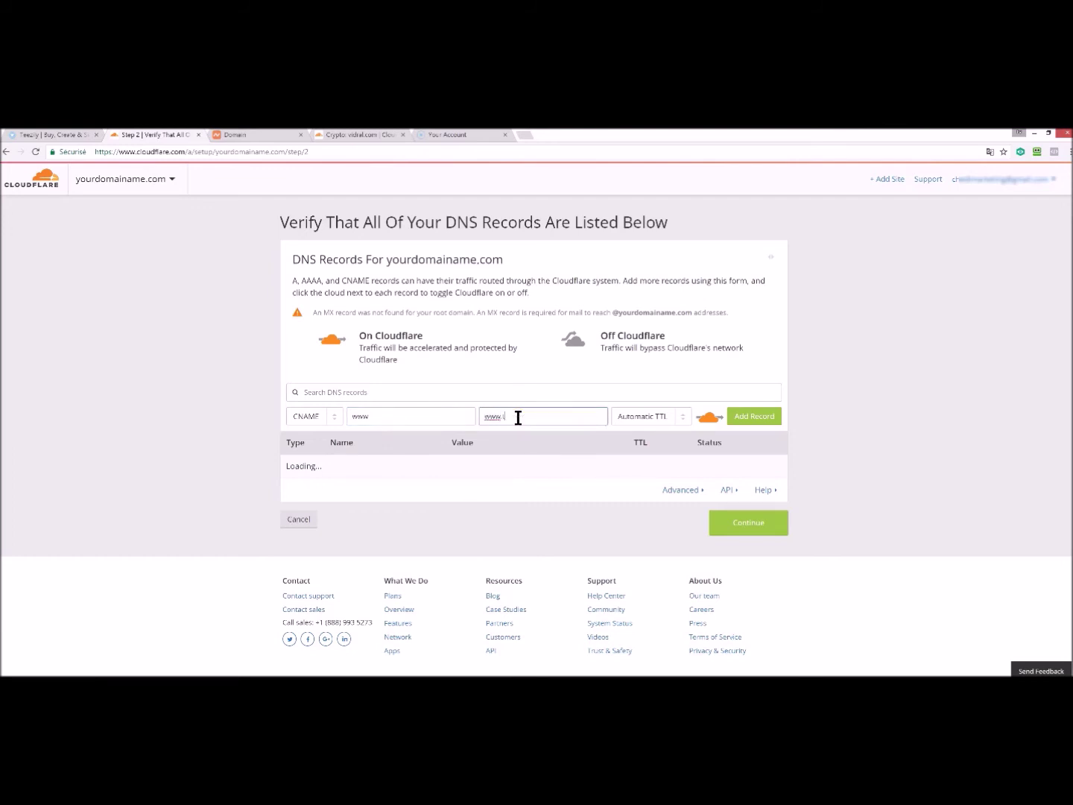
type("ily.com")
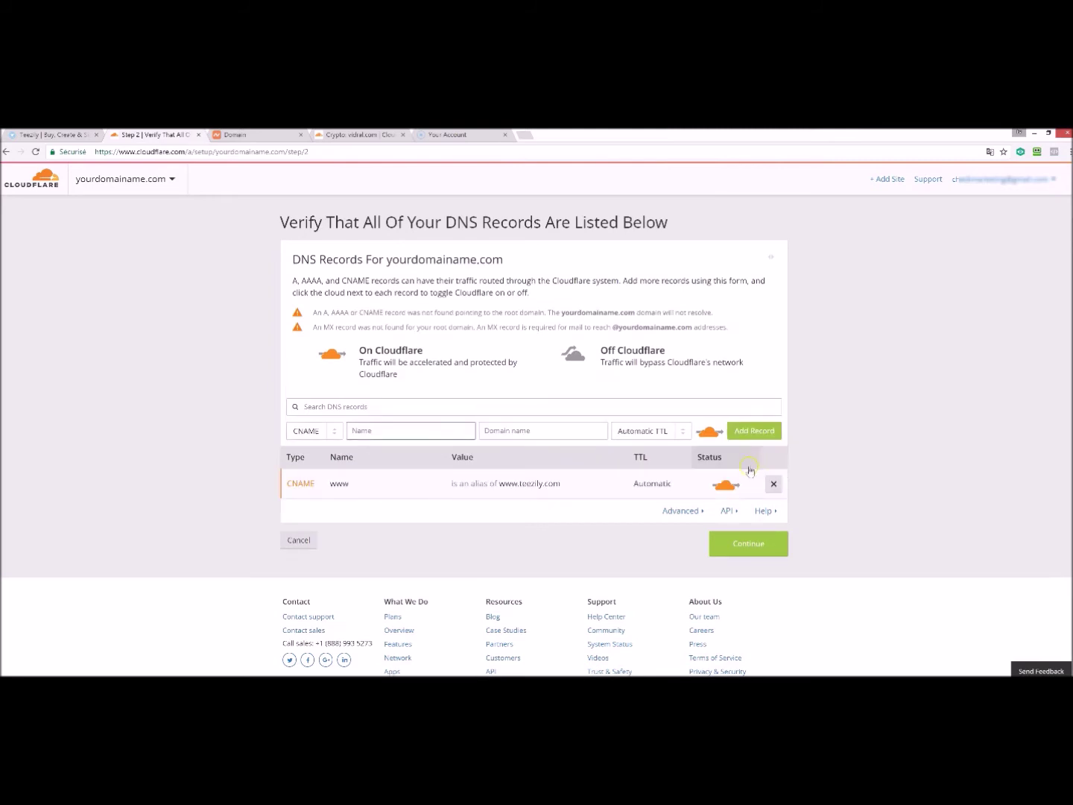
left_click(736, 540)
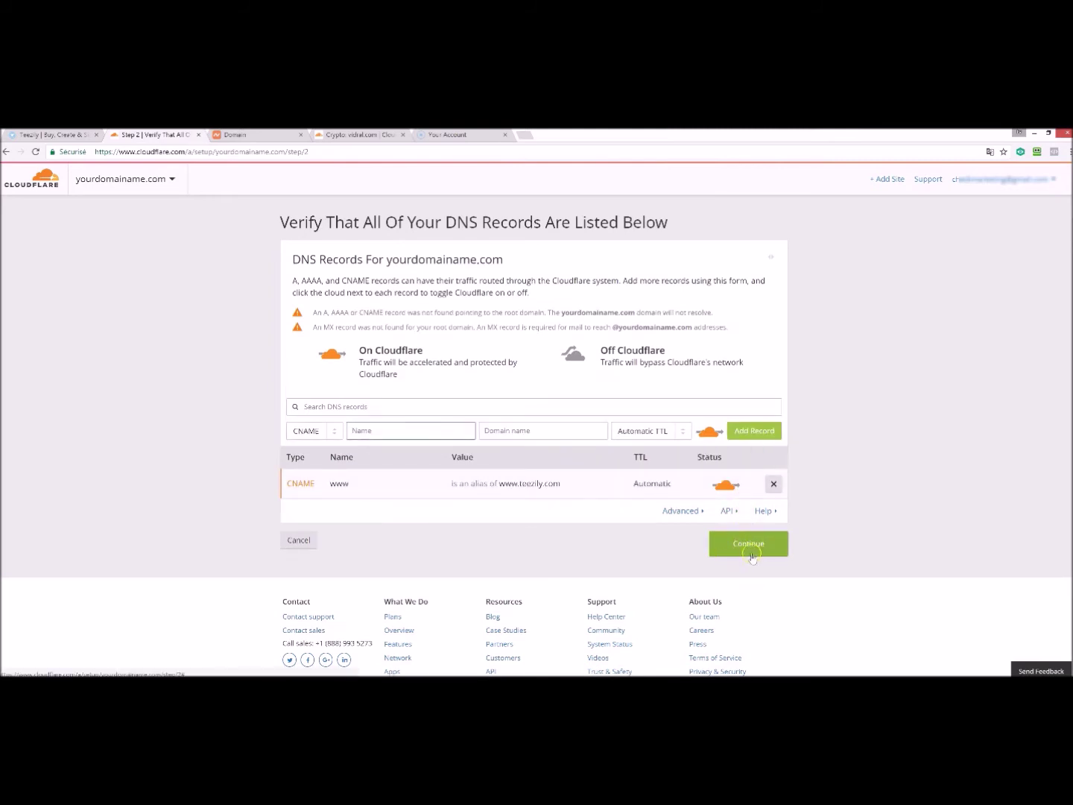
Step: Select the Free Website plan and continue to the Change Your Nameservers step
left_click(748, 550)
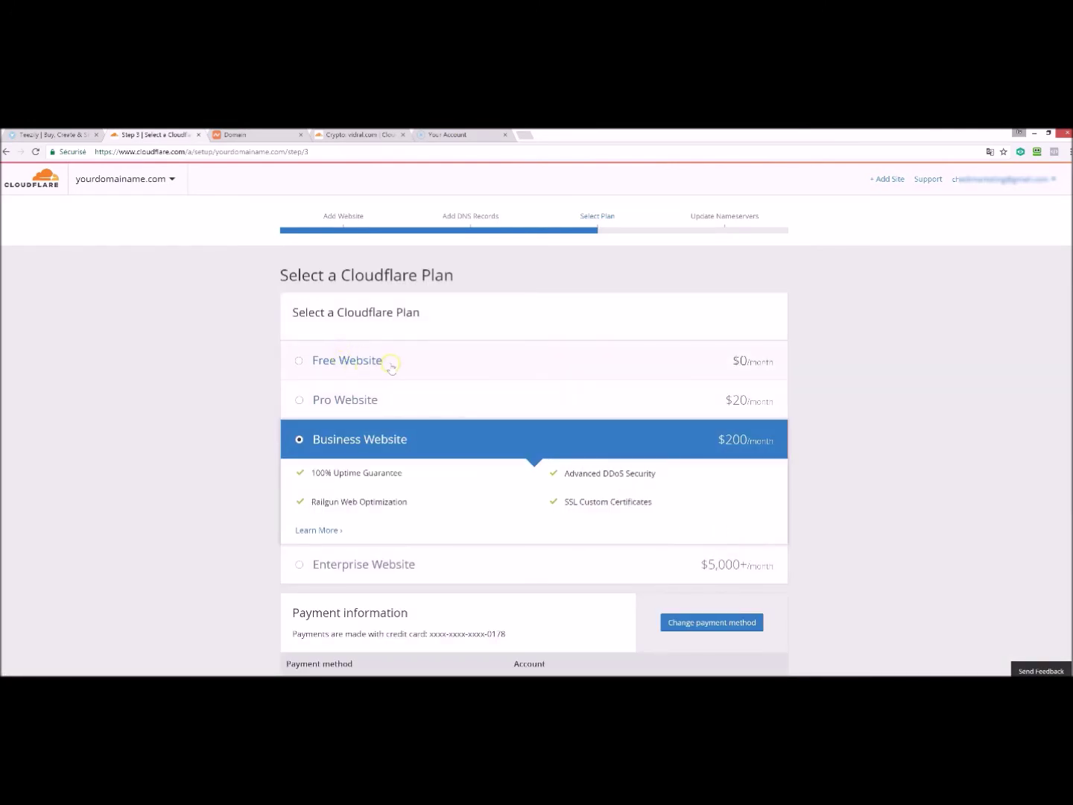
left_click(351, 361)
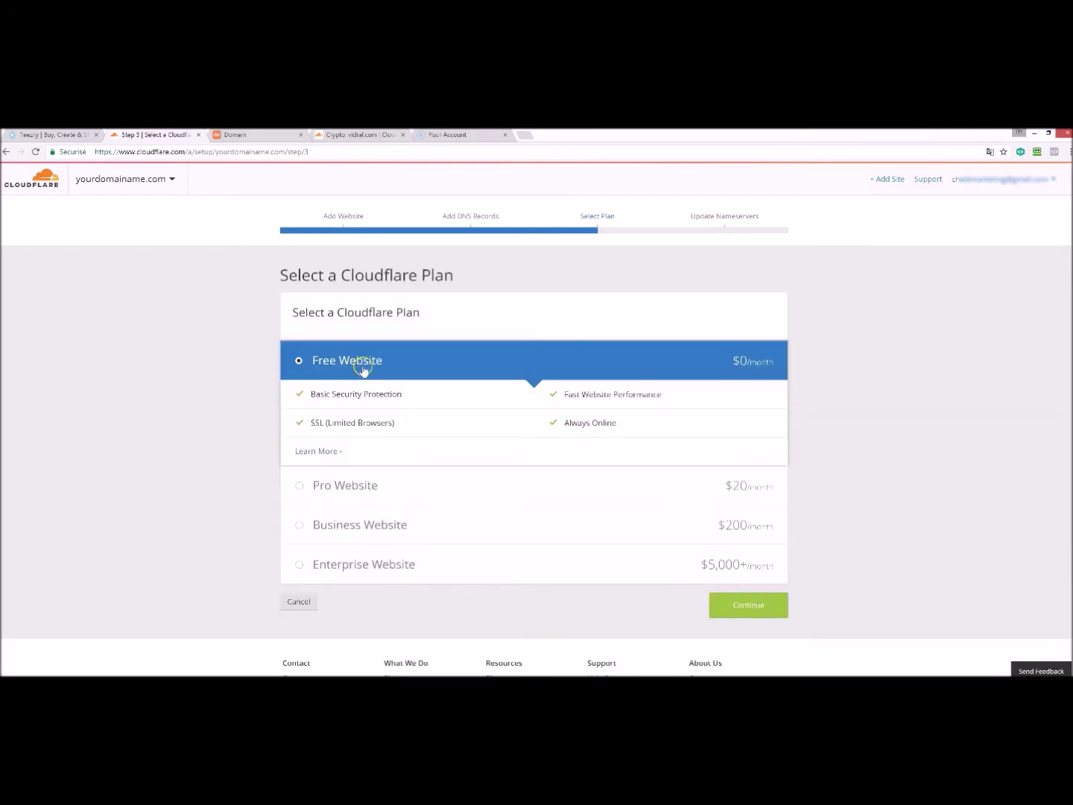
scroll(251, 366, "down", 2)
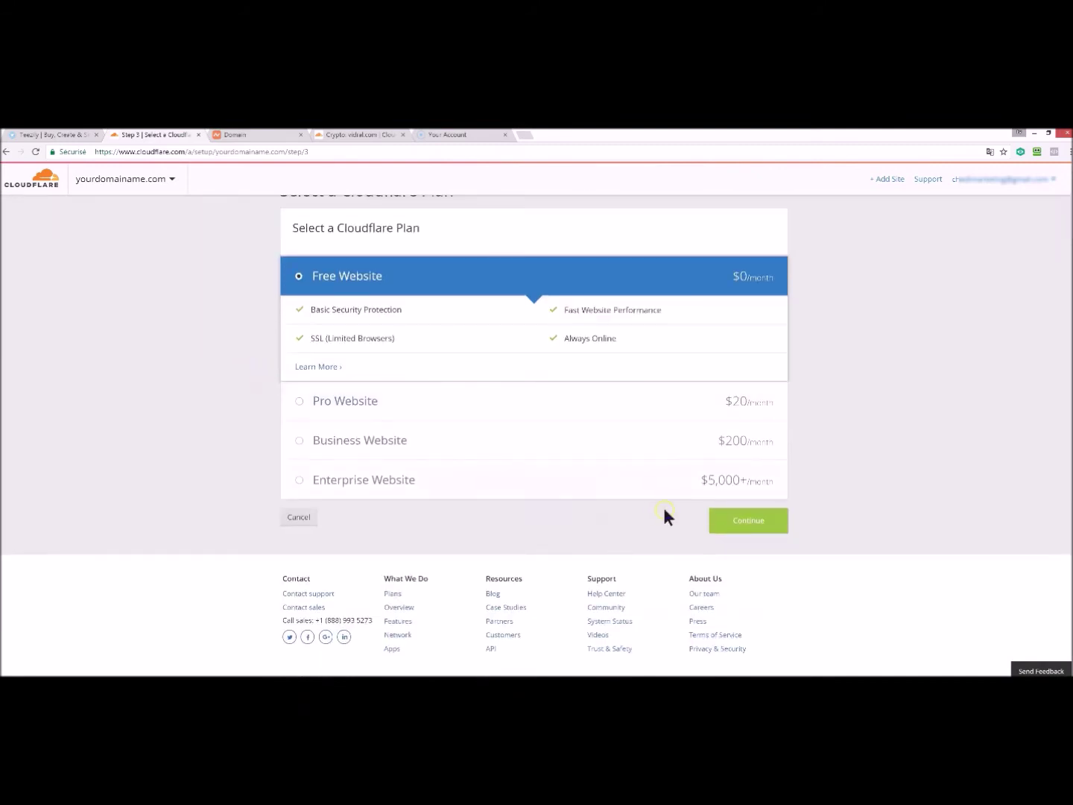
left_click(752, 532)
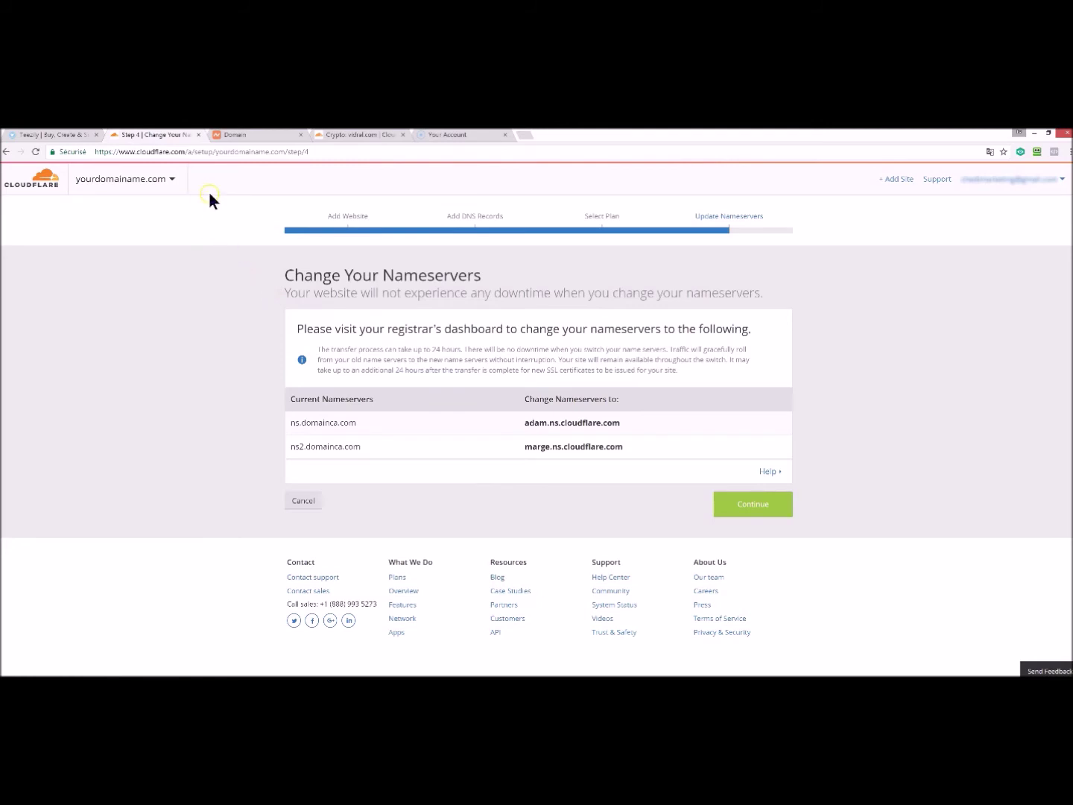
left_click(271, 135)
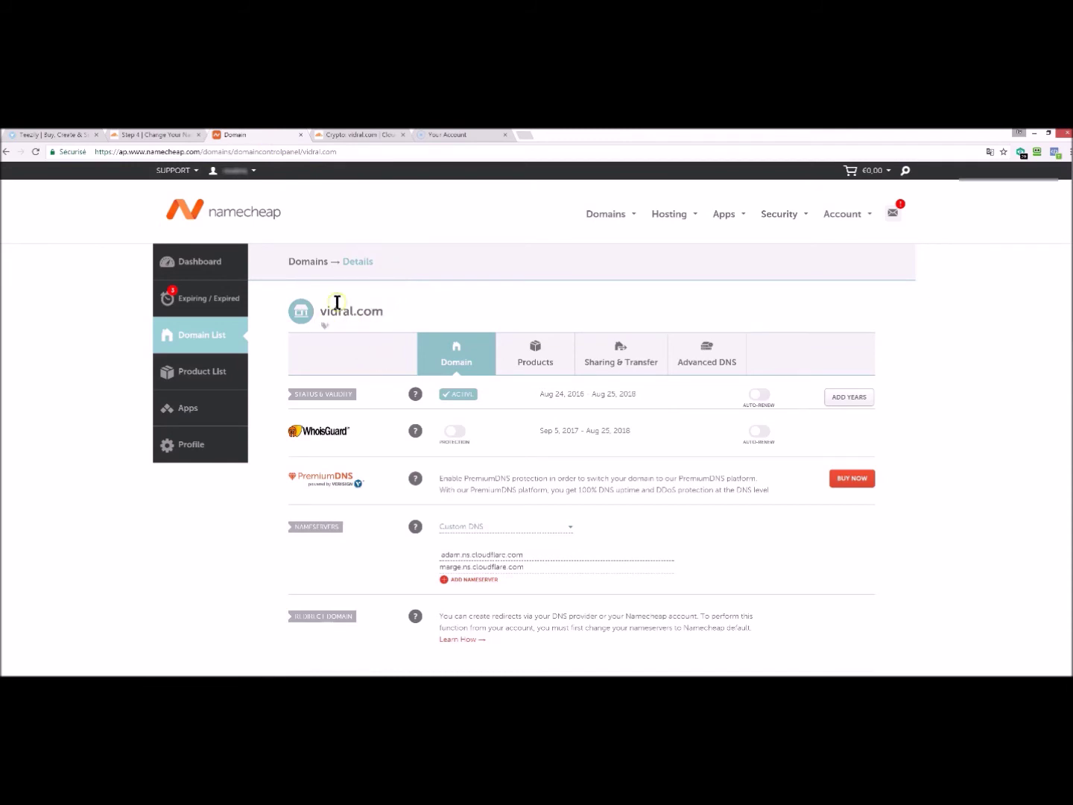
scroll(265, 399, "down", 2)
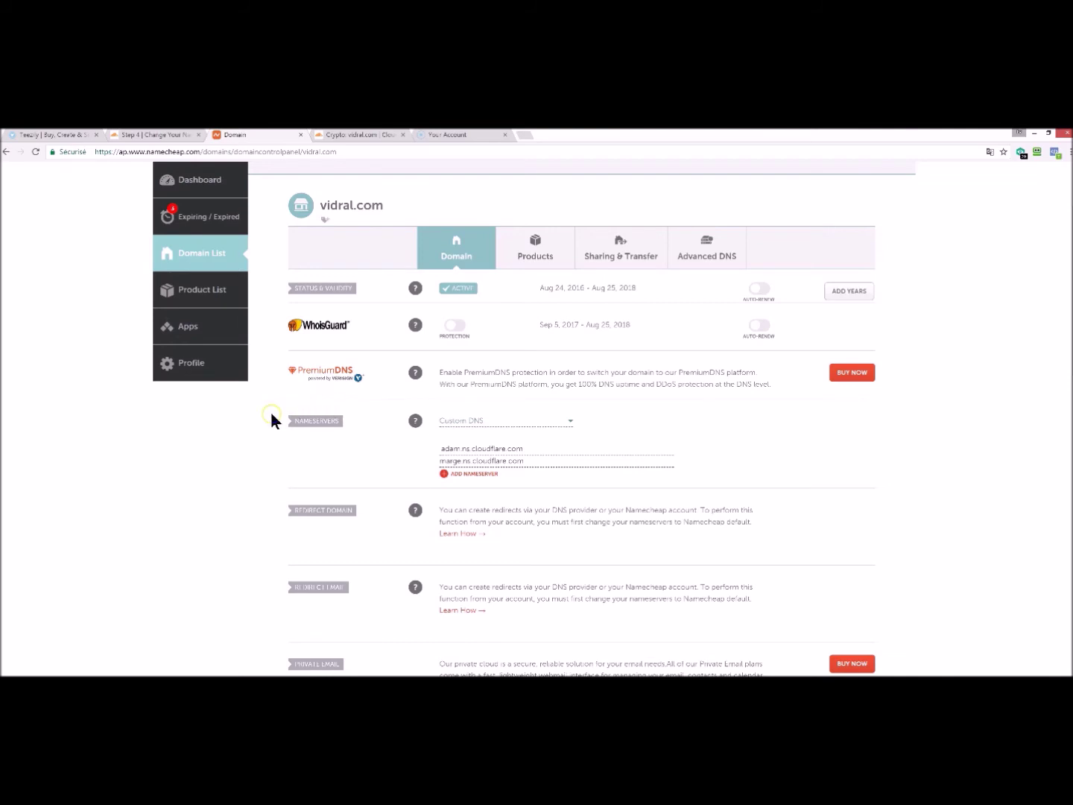
left_click(550, 420)
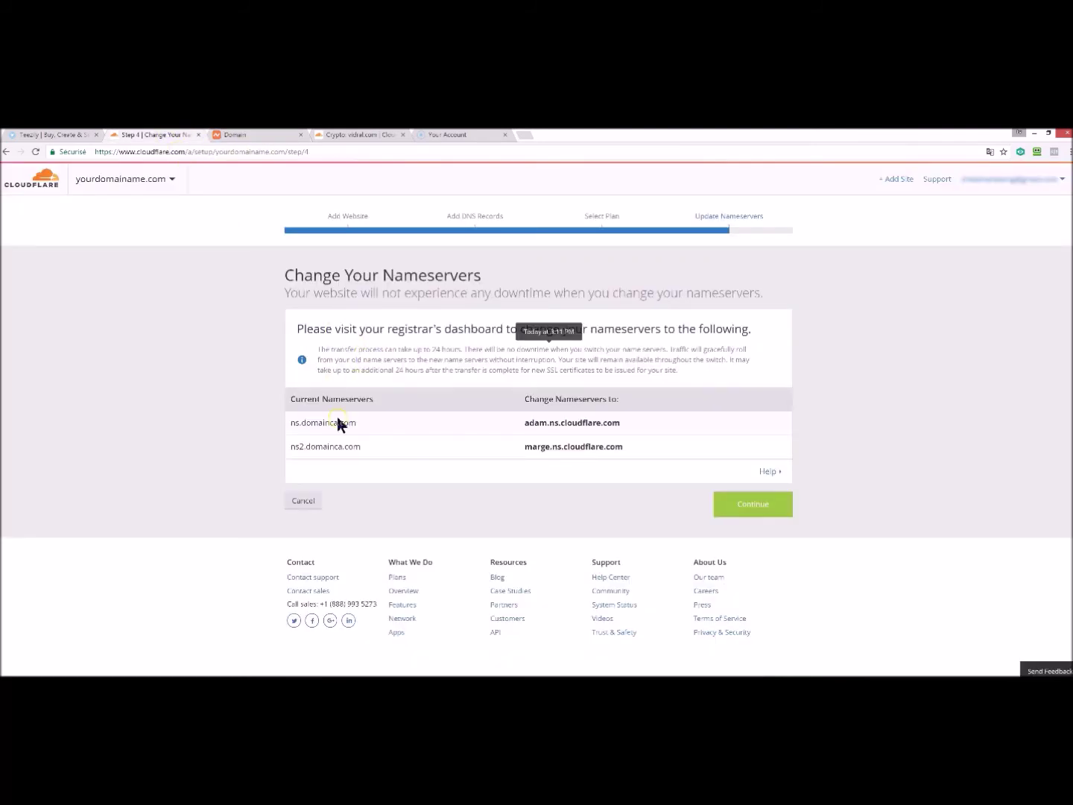
Step: Copy adam.ns.cloudflare.com and marge.ns.cloudflare.com, then select Namecheap's second nameserver entry
left_click_drag(526, 423, 620, 423)
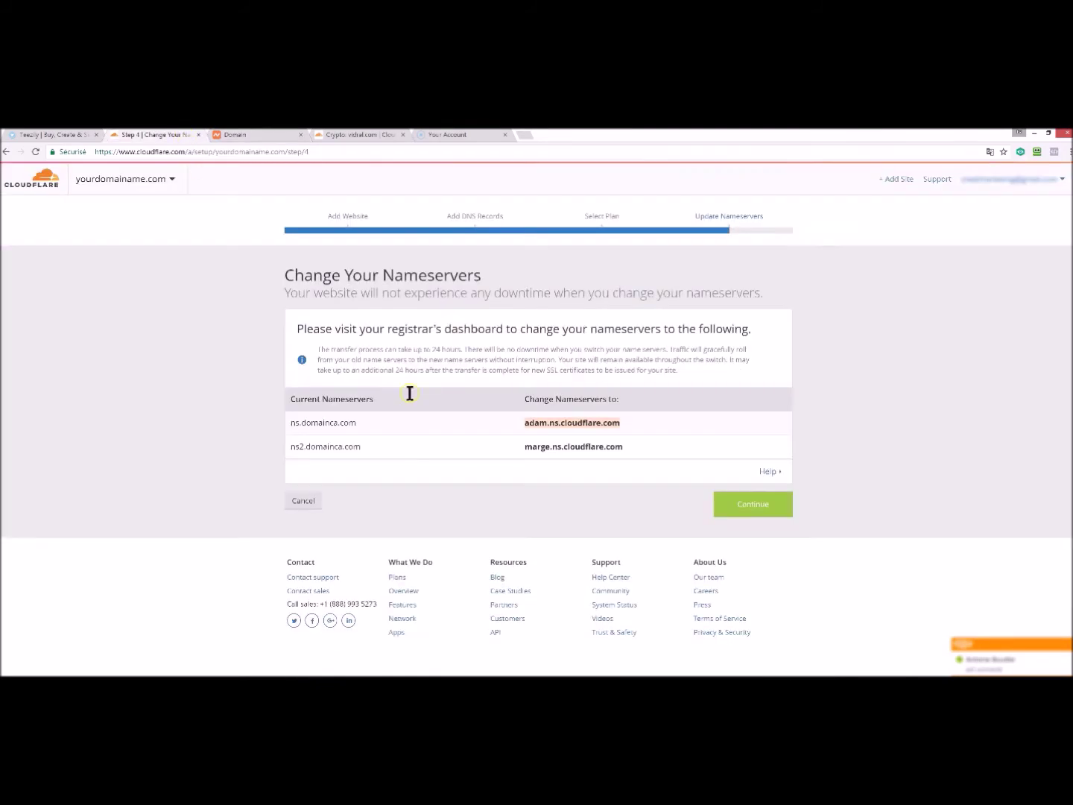
left_click_drag(627, 448, 548, 446)
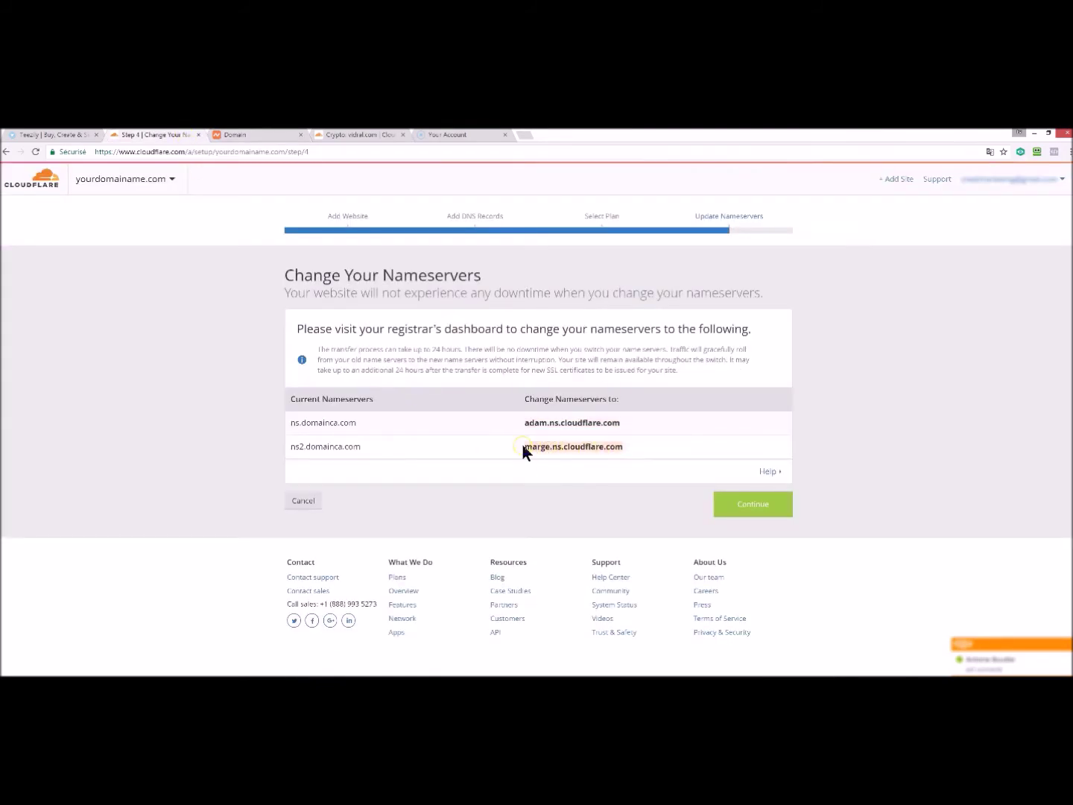
left_click(258, 133)
left_click_drag(524, 460, 440, 460)
Step: Save vidral.com's Custom DNS nameservers in Namecheap and return to Cloudflare's Step 4
left_click(575, 493)
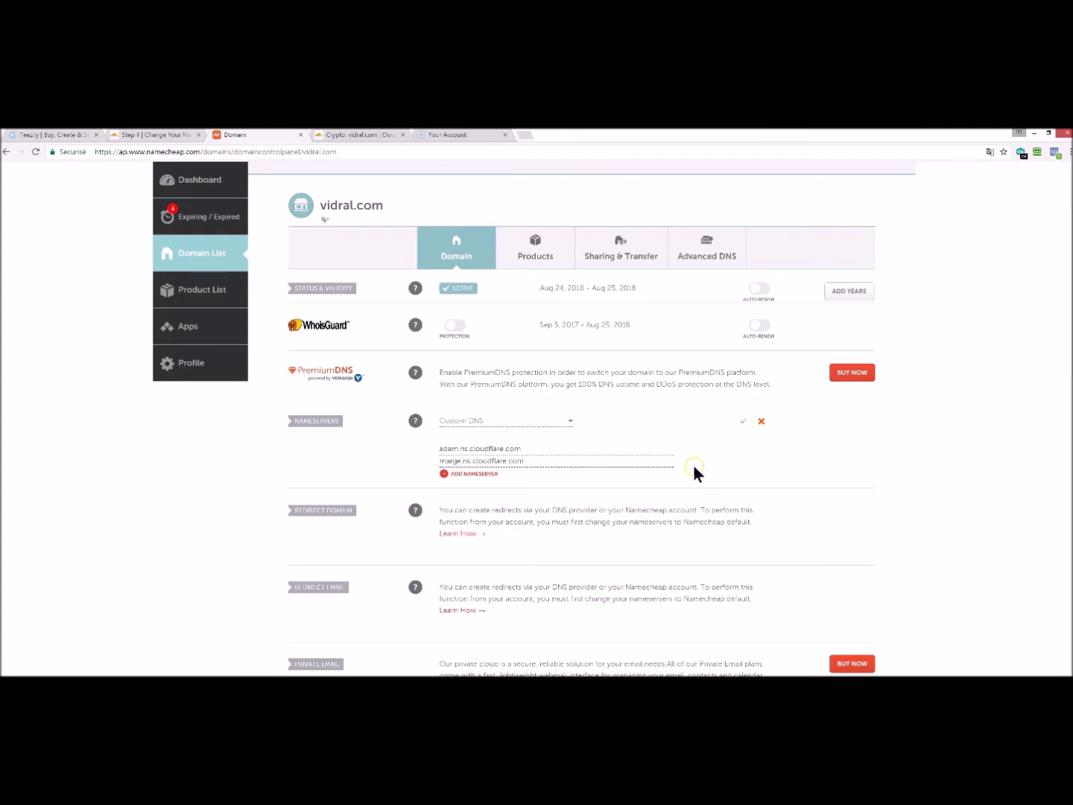
left_click(216, 191)
left_click(166, 137)
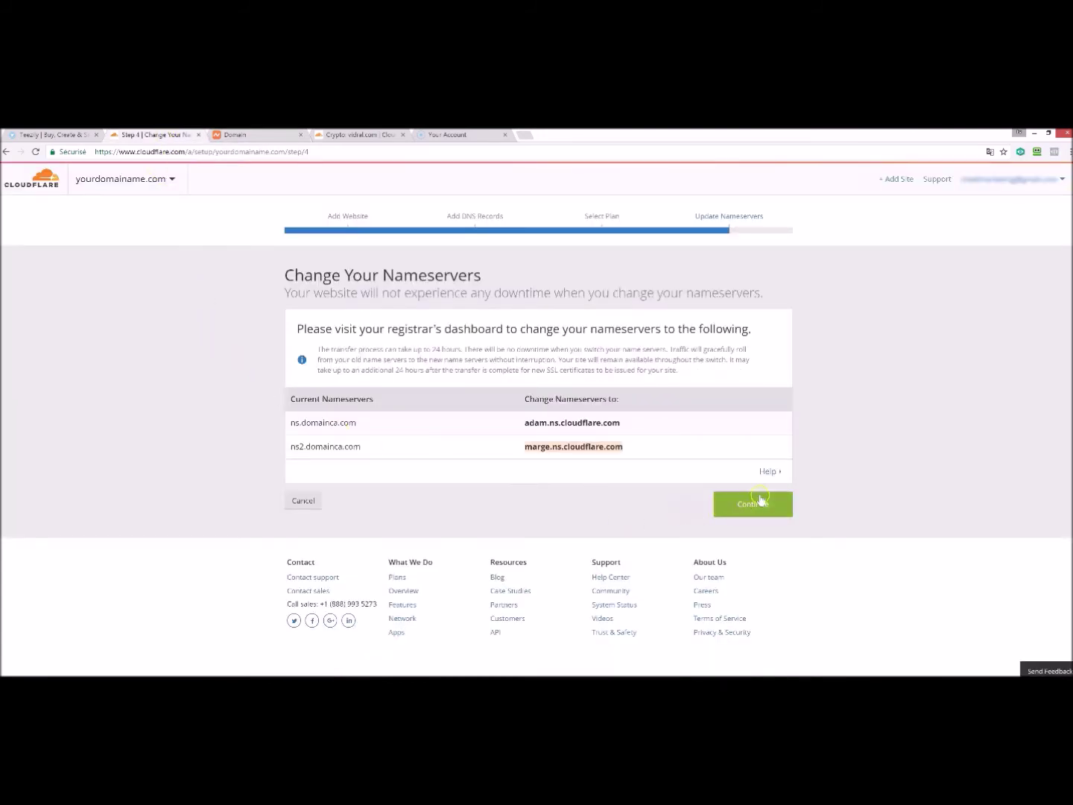
Step: Complete Cloudflare's nameserver change step for vidral.com
left_click(730, 508)
left_click(490, 512)
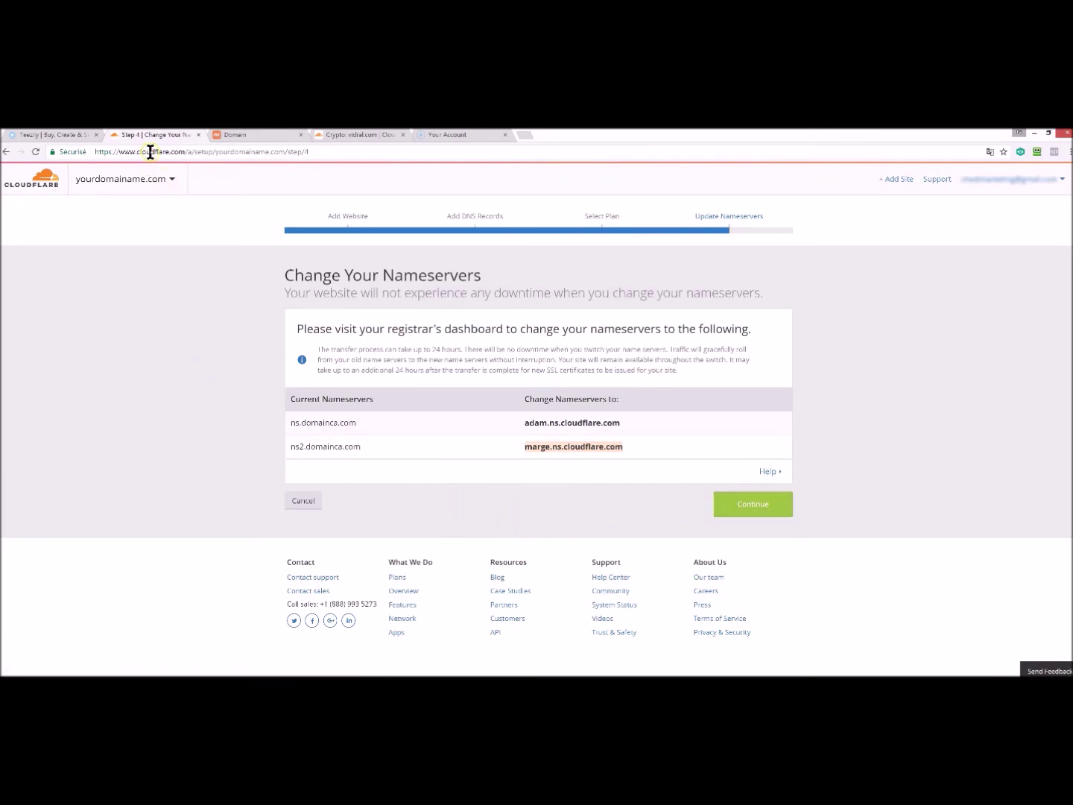
left_click(345, 137)
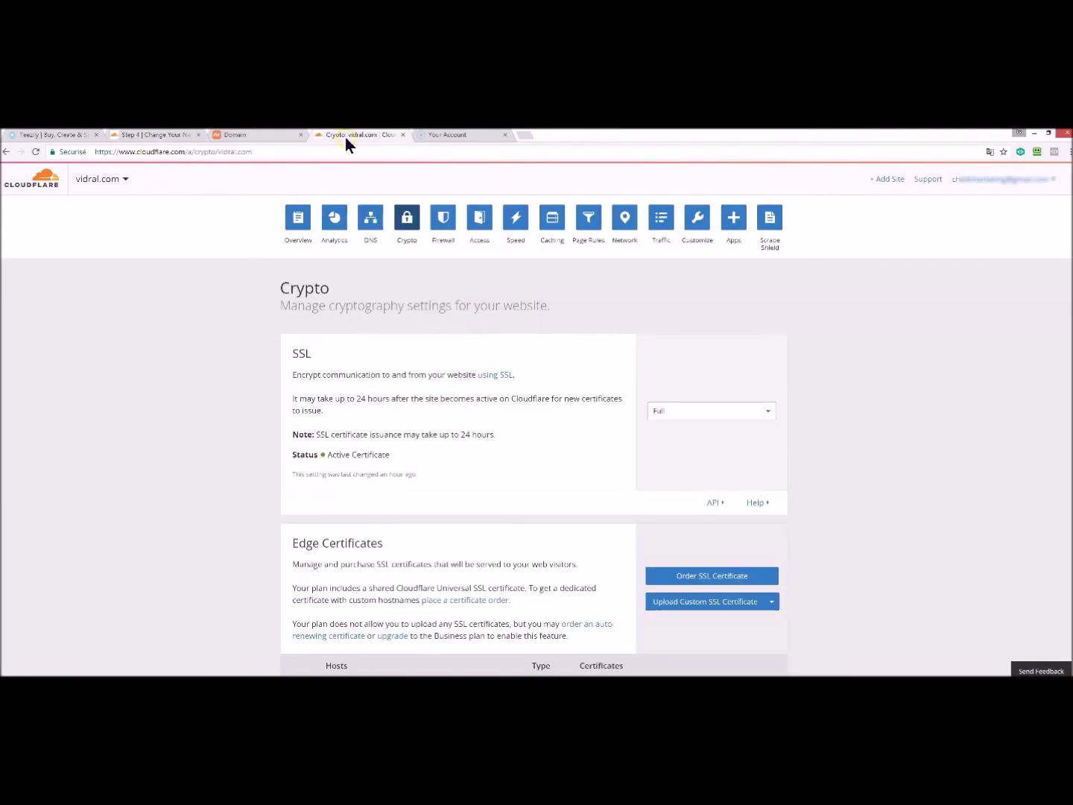
left_click(287, 218)
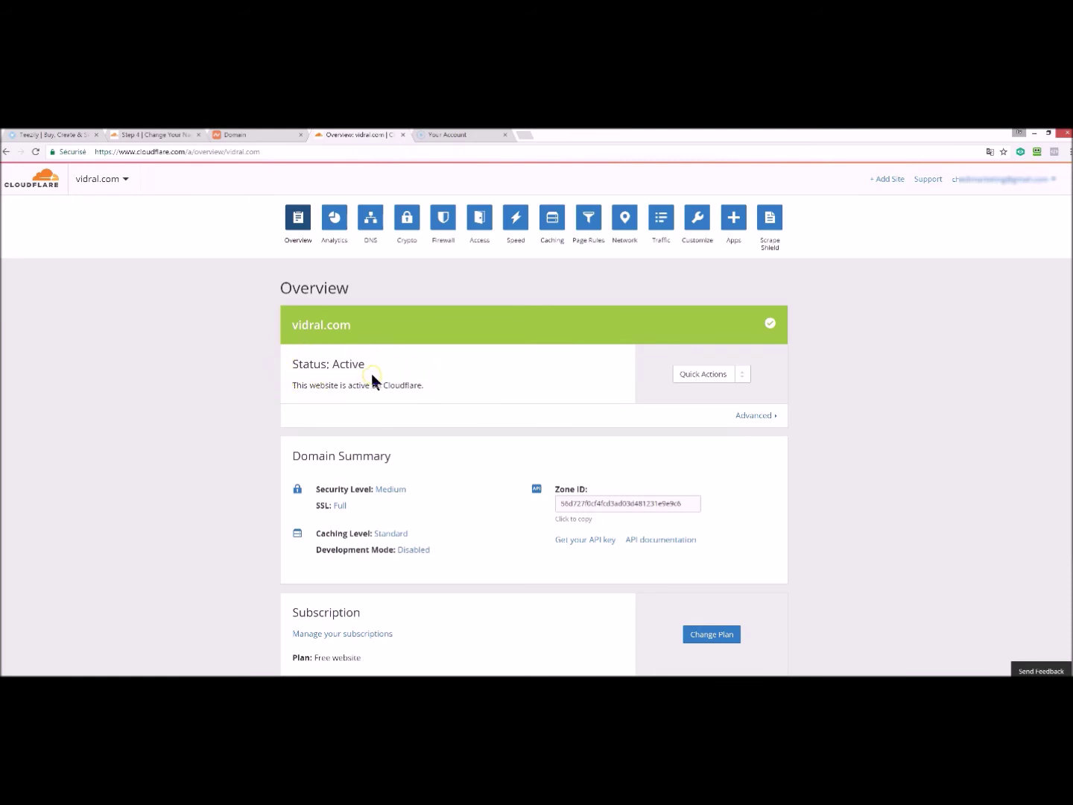
left_click(377, 227)
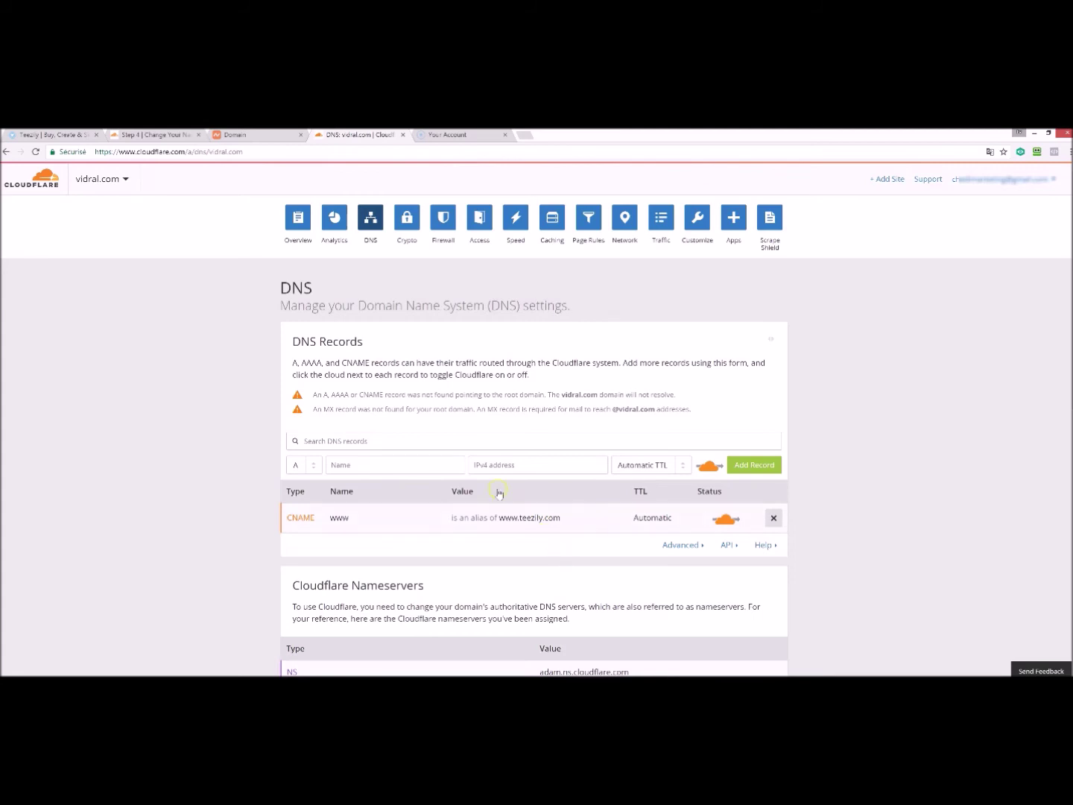
left_click(407, 222)
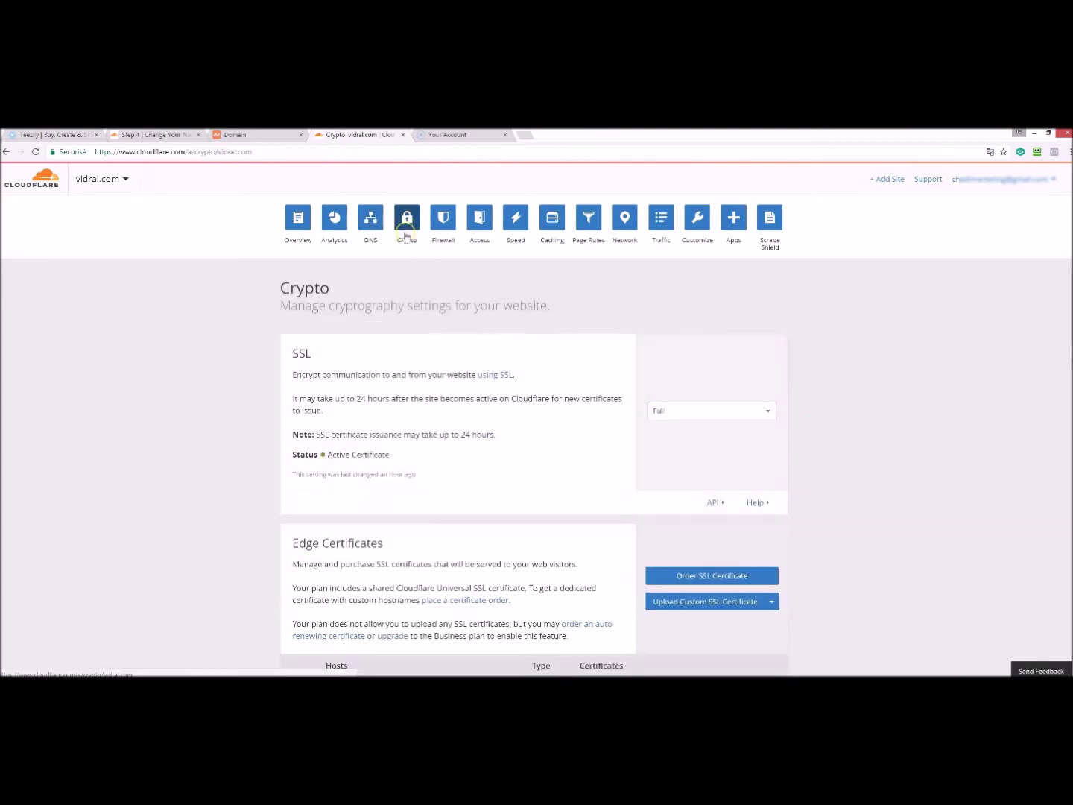
left_click(699, 410)
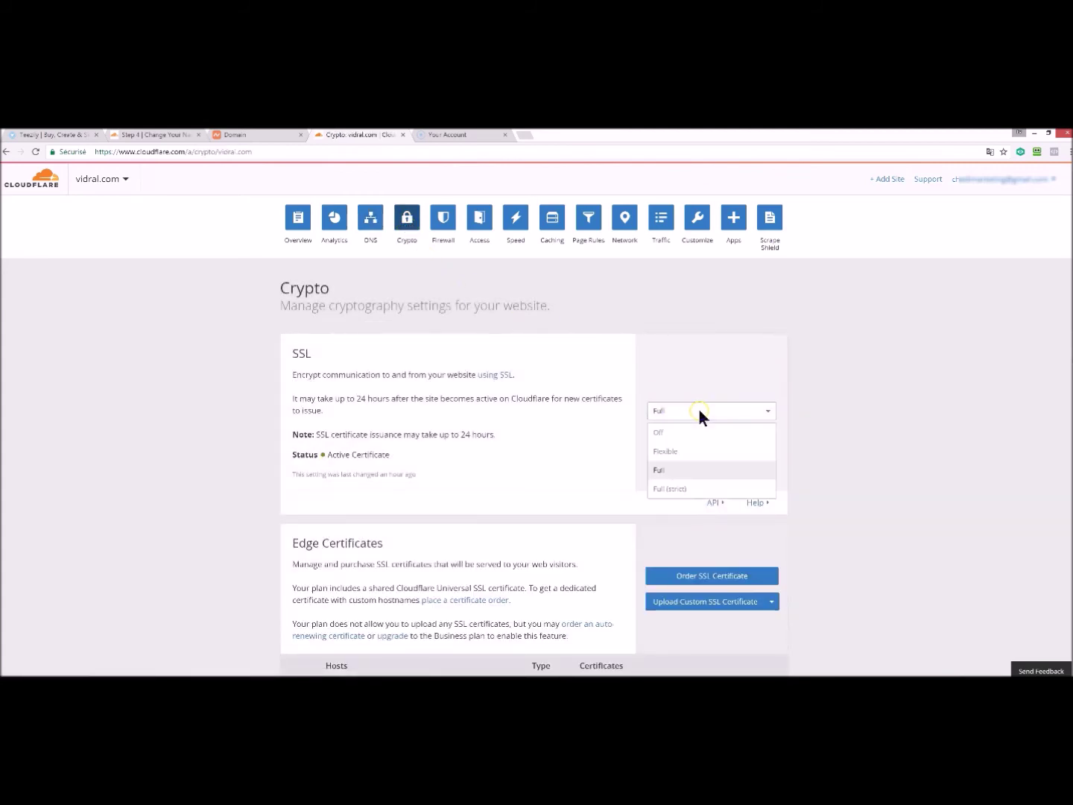
left_click(665, 471)
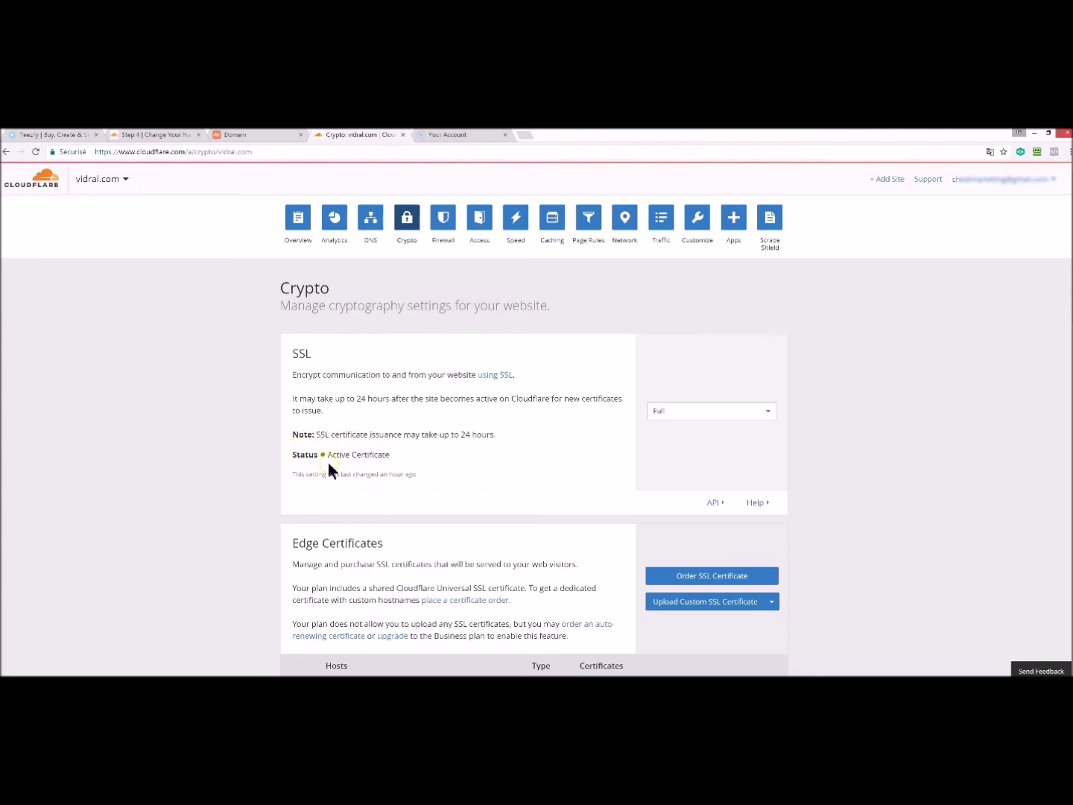
left_click(62, 135)
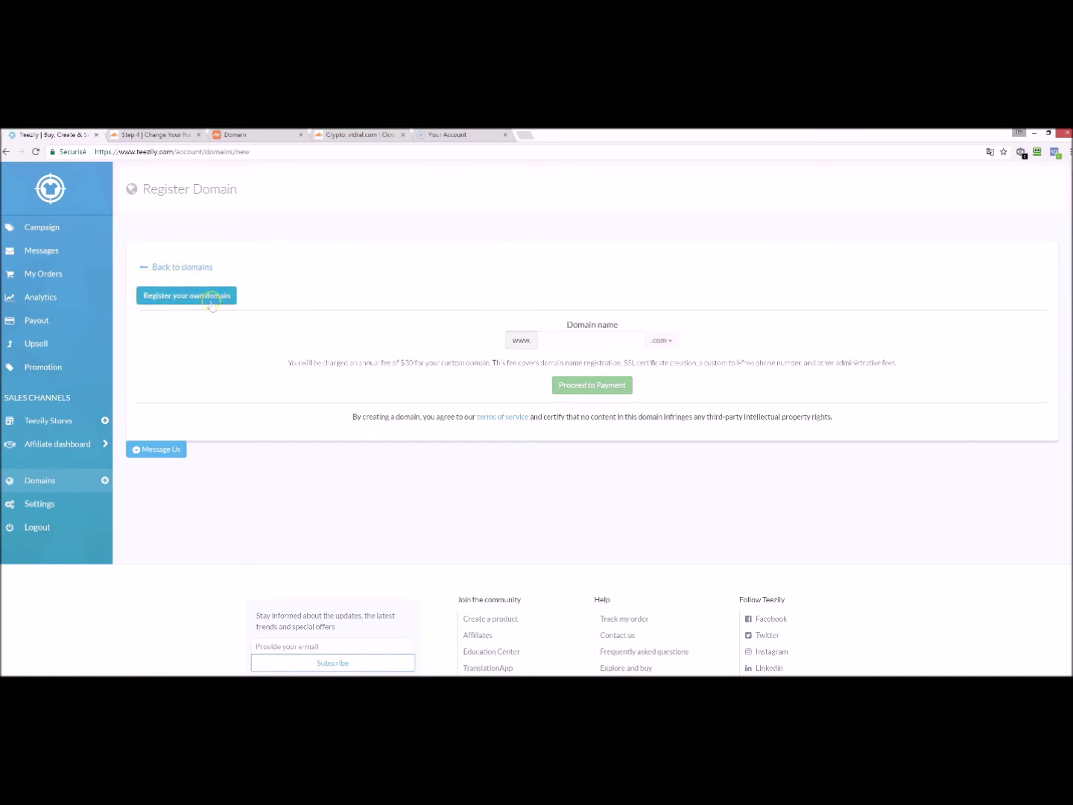
left_click(201, 298)
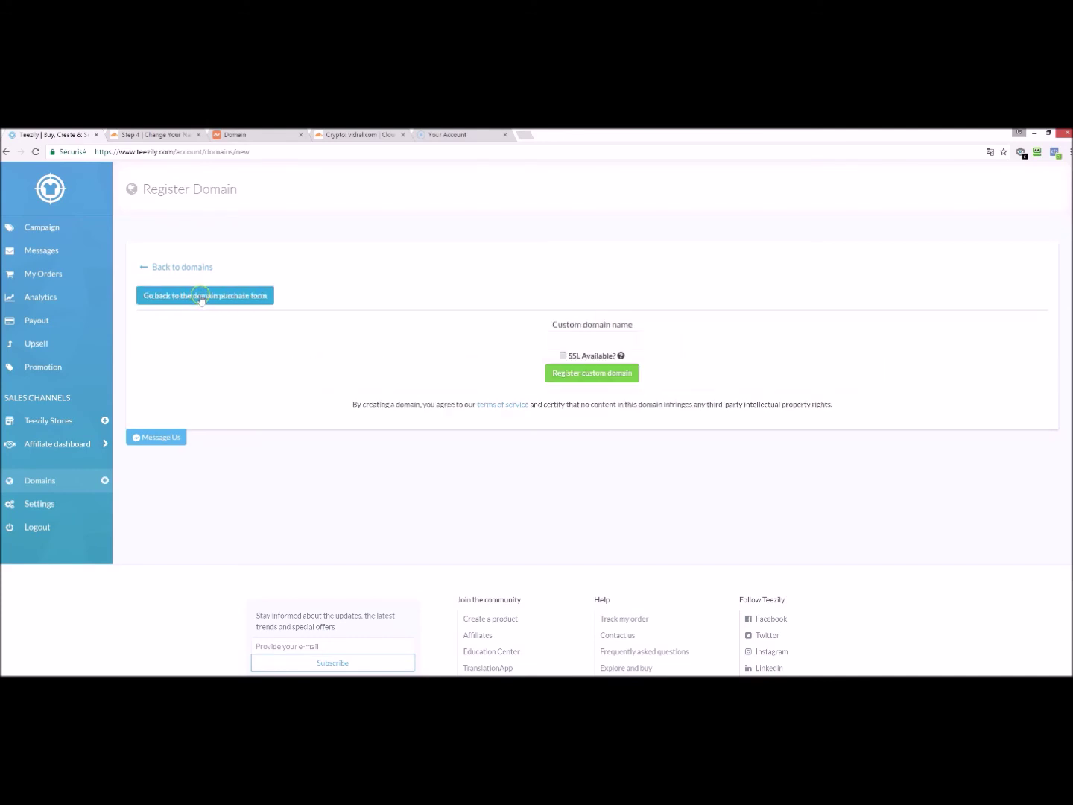
left_click(572, 342)
left_click(560, 335)
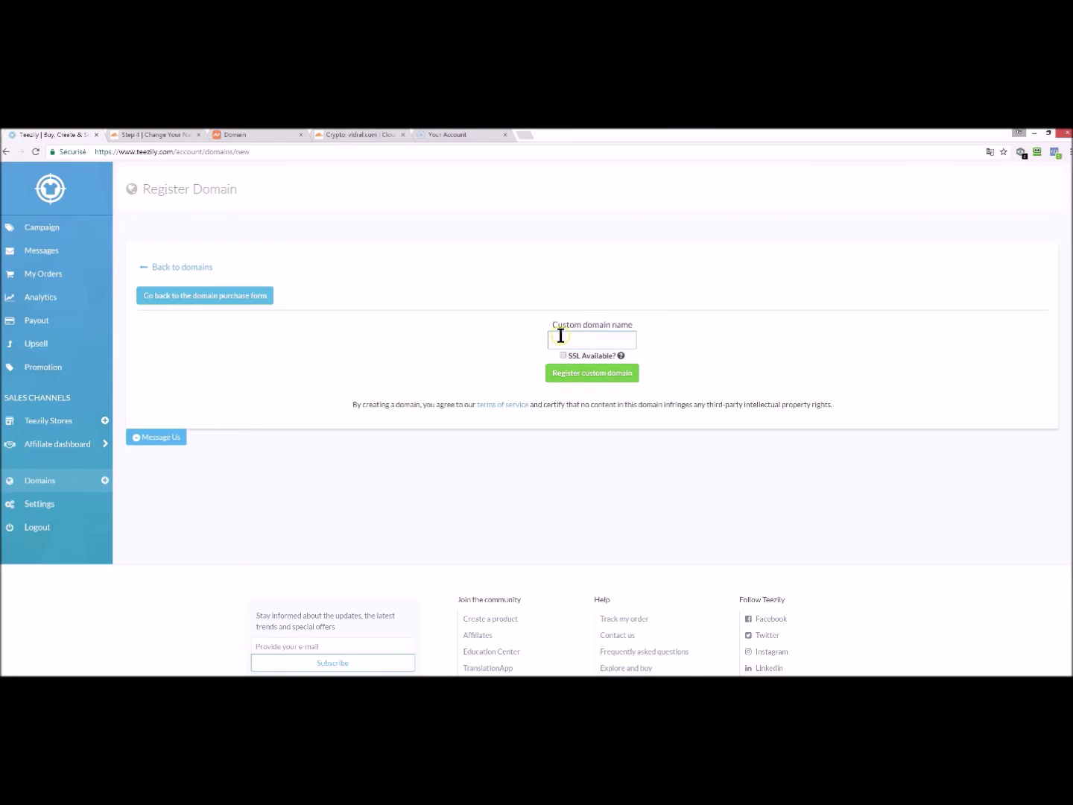
type("www")
type("w")
type(".")
left_click(524, 341)
Step: Tick SSL Available and submit the custom domain registration
left_click(563, 355)
left_click(614, 375)
left_click(564, 374)
left_click(612, 373)
left_click(41, 480)
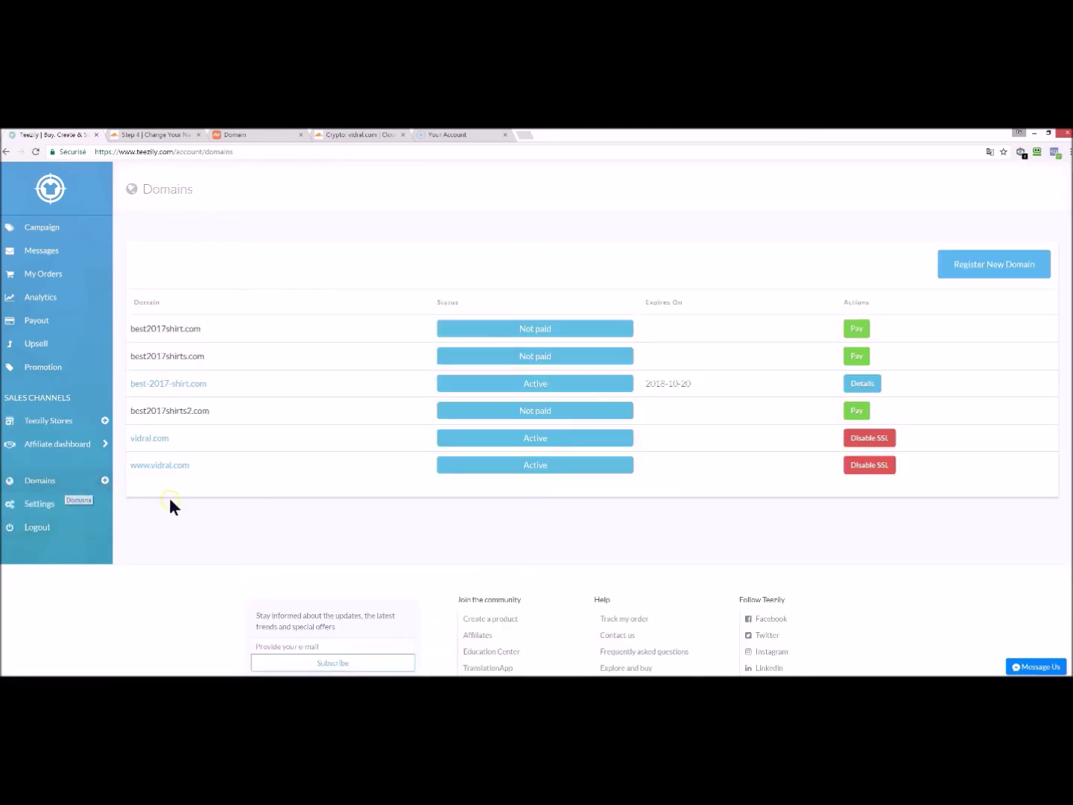
Step: Review the Domains list, then go to the Teezily Stores list
left_click(204, 483)
left_click(51, 423)
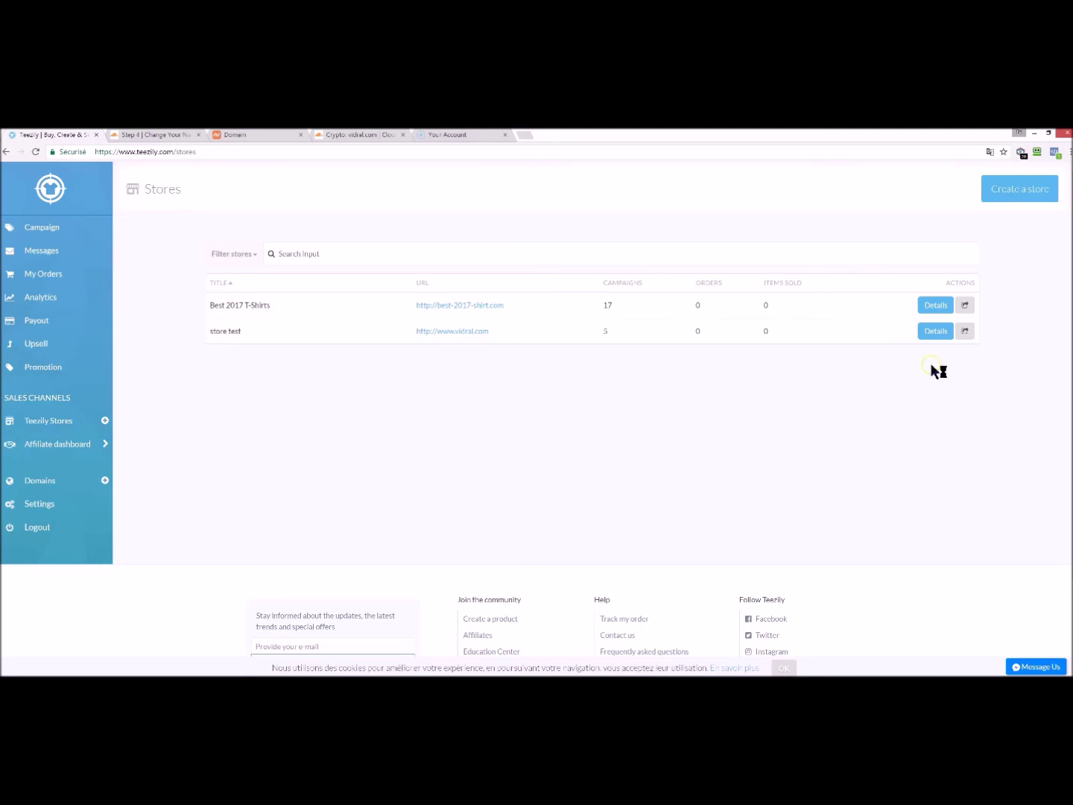
left_click(935, 332)
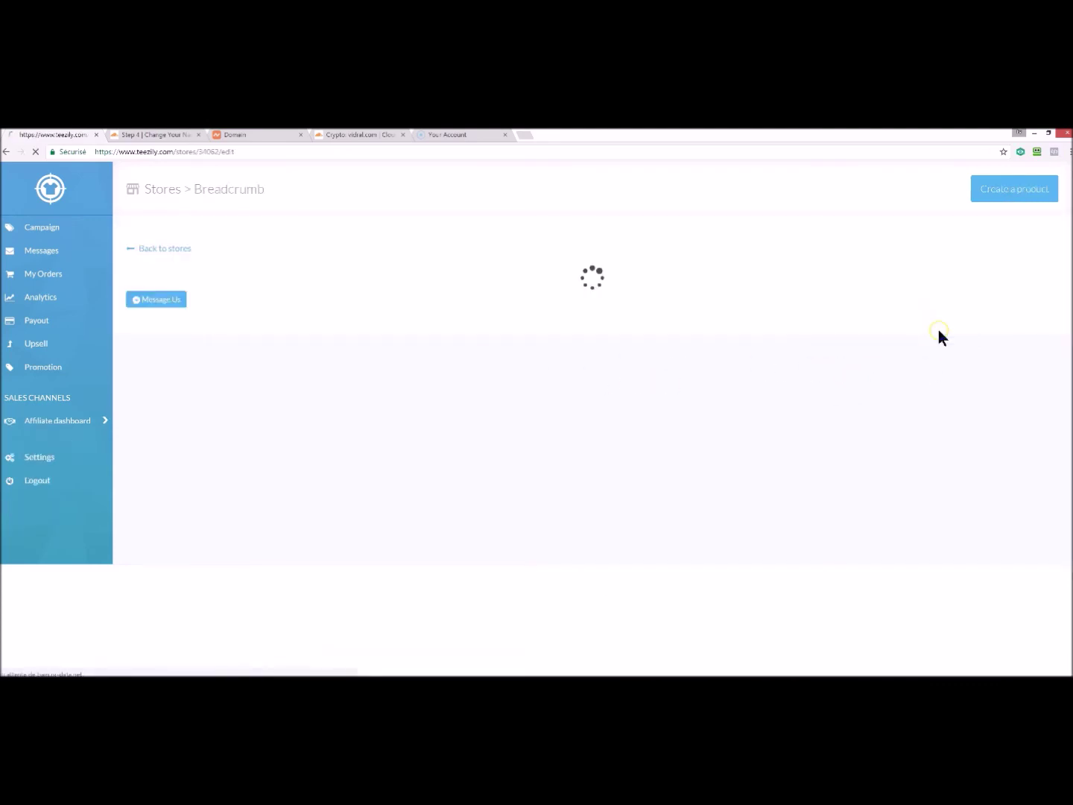
scroll(218, 442, "down", 2)
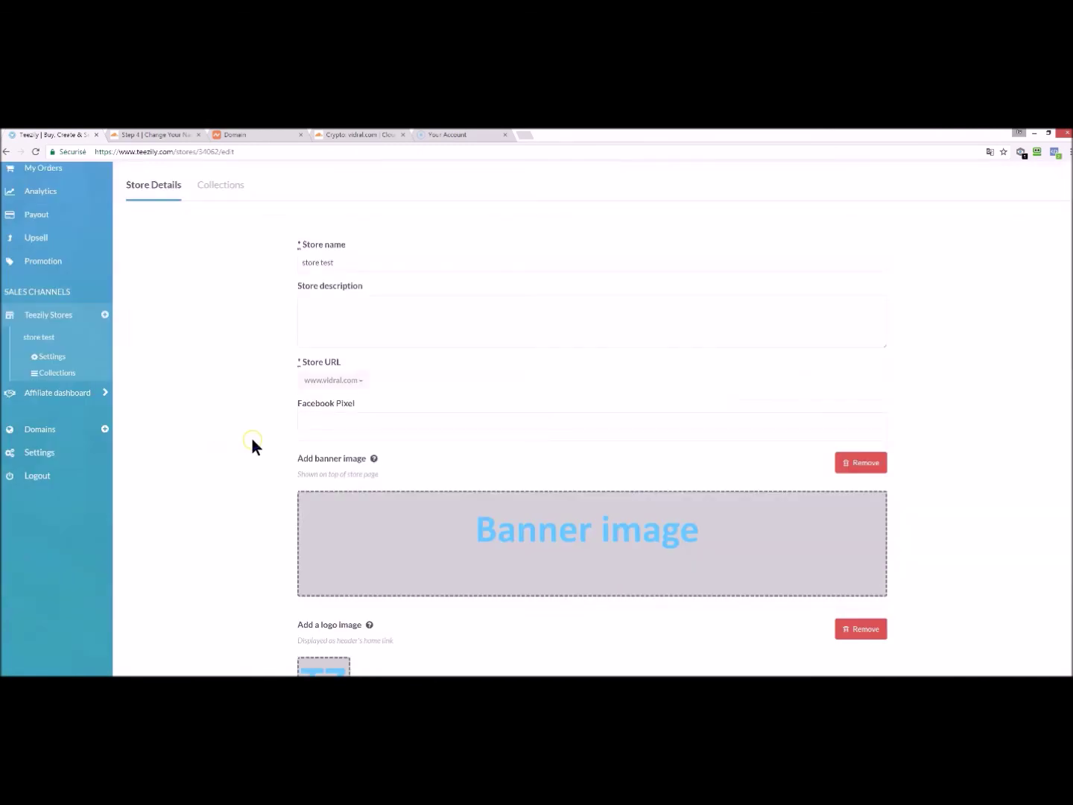
left_click(333, 380)
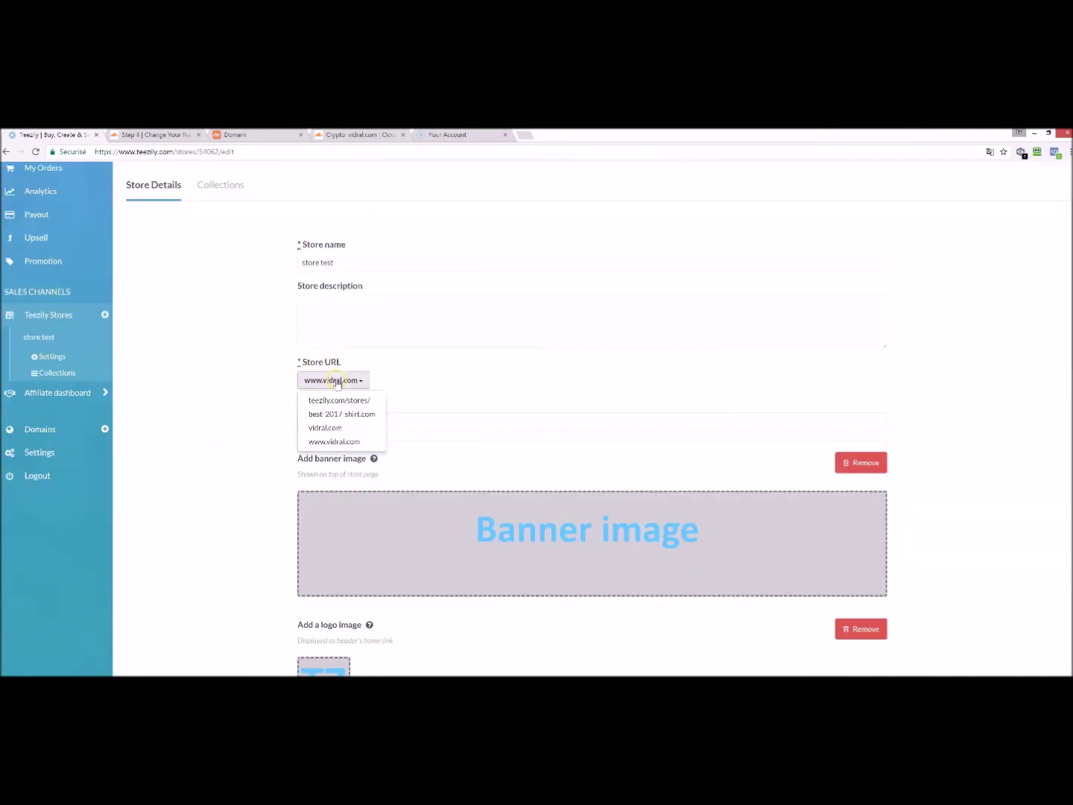
left_click(336, 442)
scroll(266, 449, "down", 15)
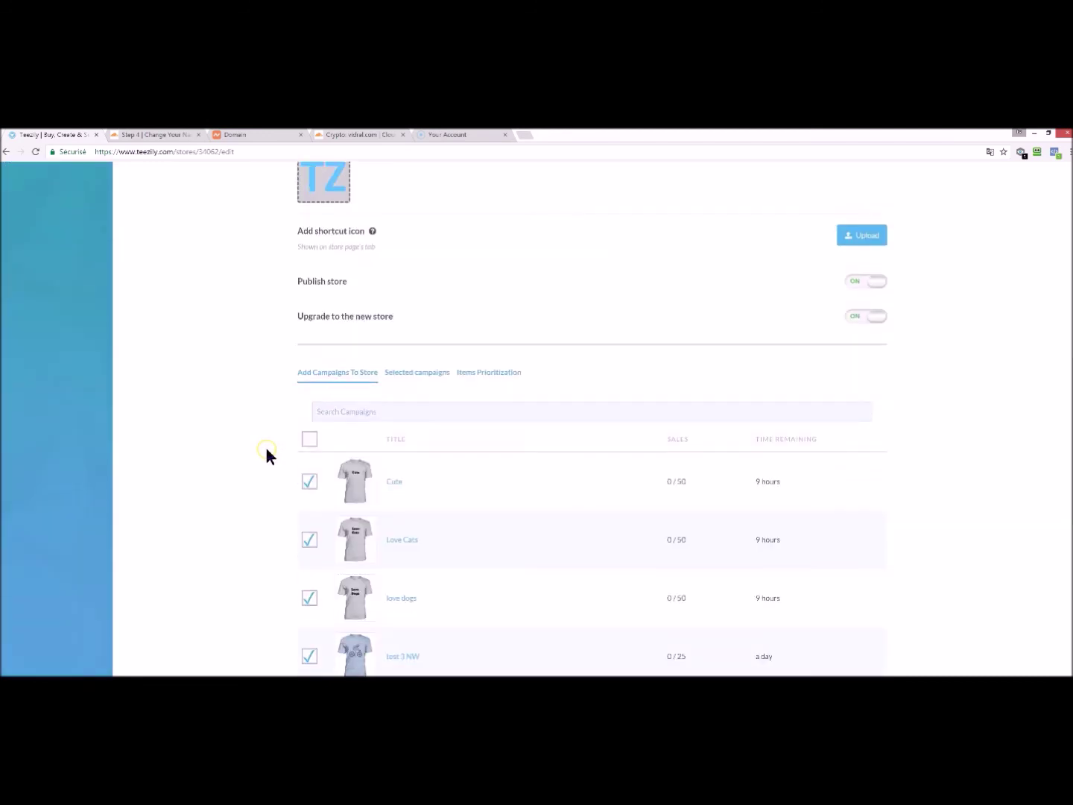
left_click(528, 343)
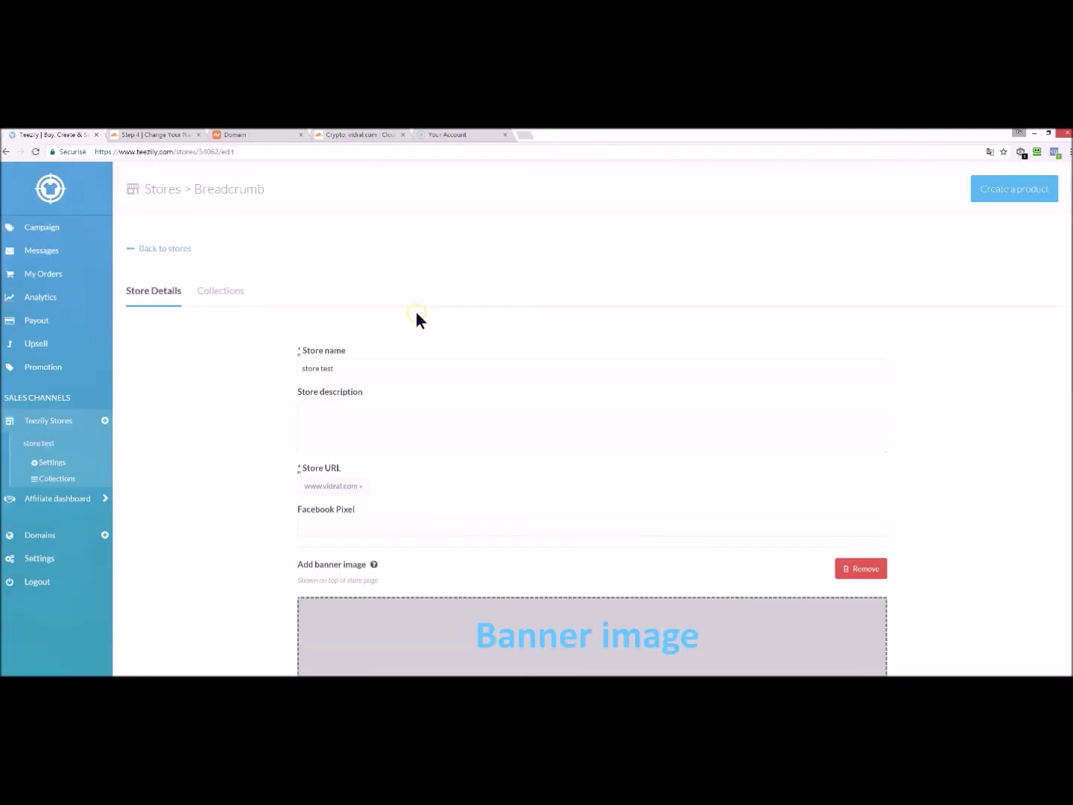
left_click(57, 420)
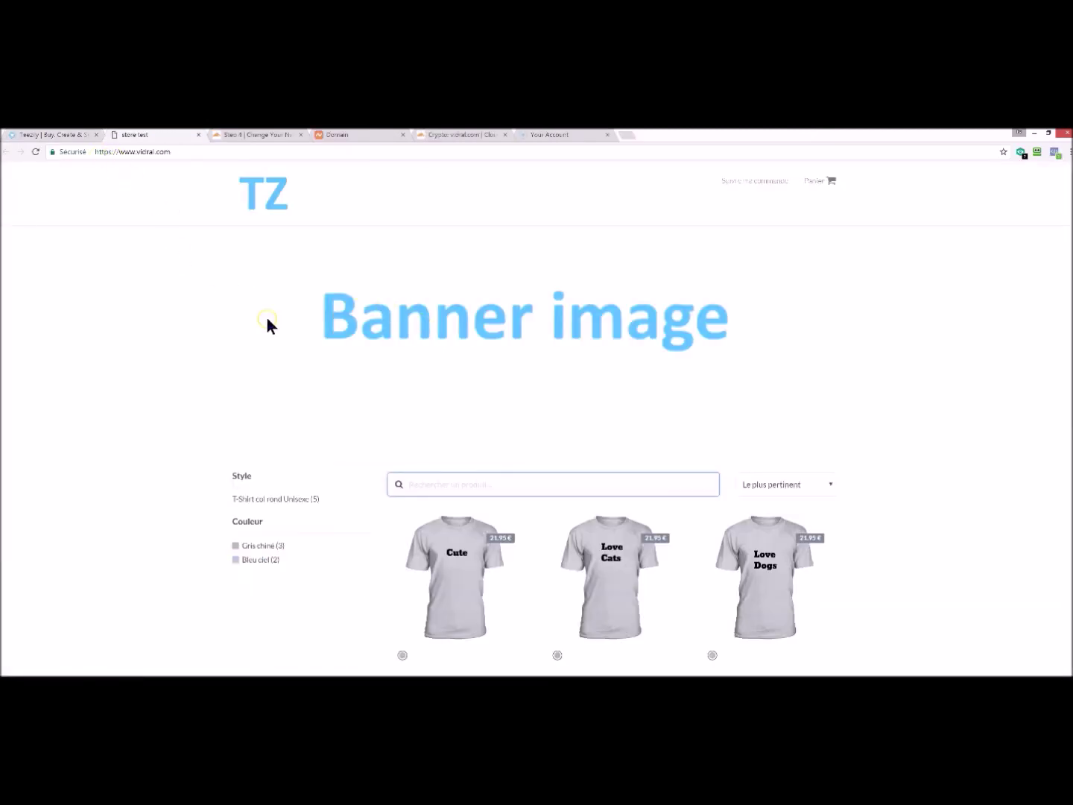
scroll(311, 366, "down", 2)
left_click(458, 426)
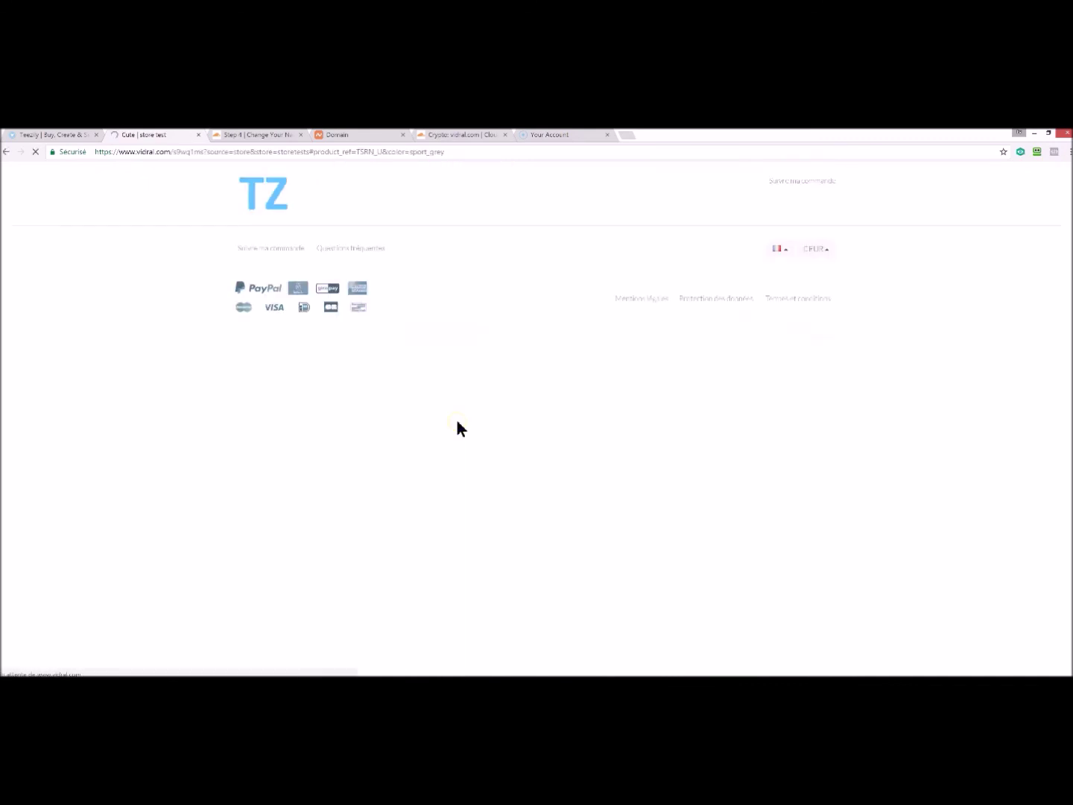
scroll(640, 476, "down", 1)
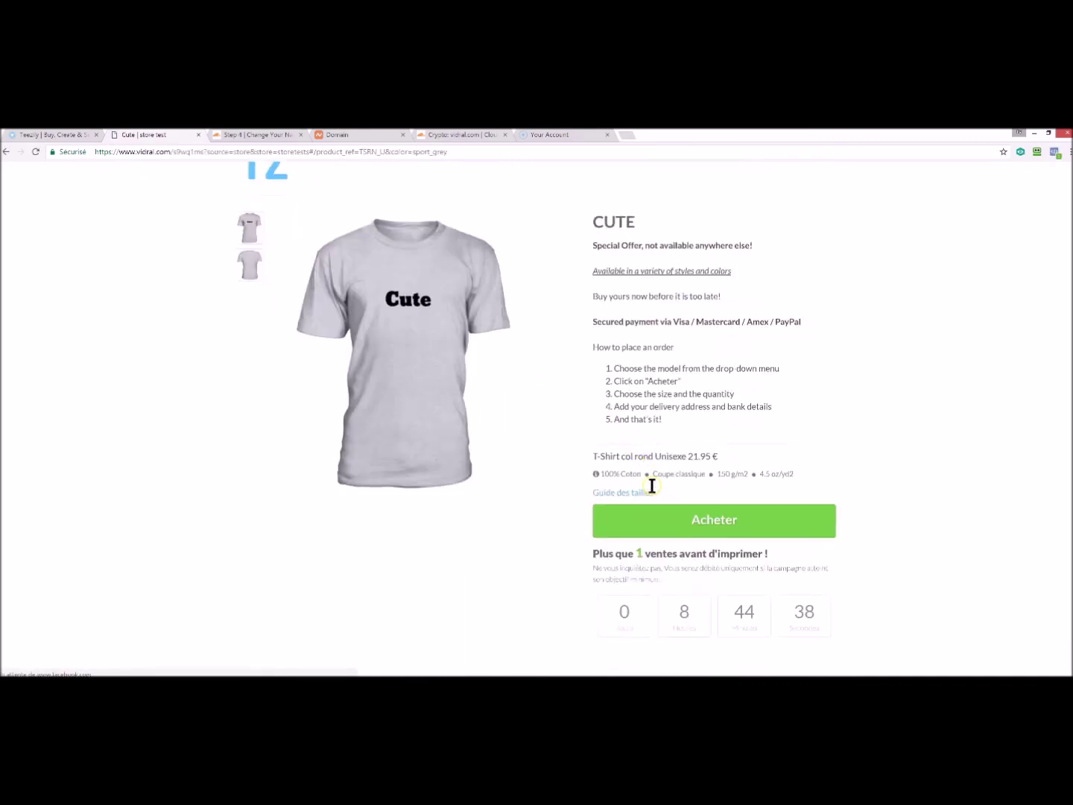
scroll(652, 481, "down", 2)
left_click(649, 447)
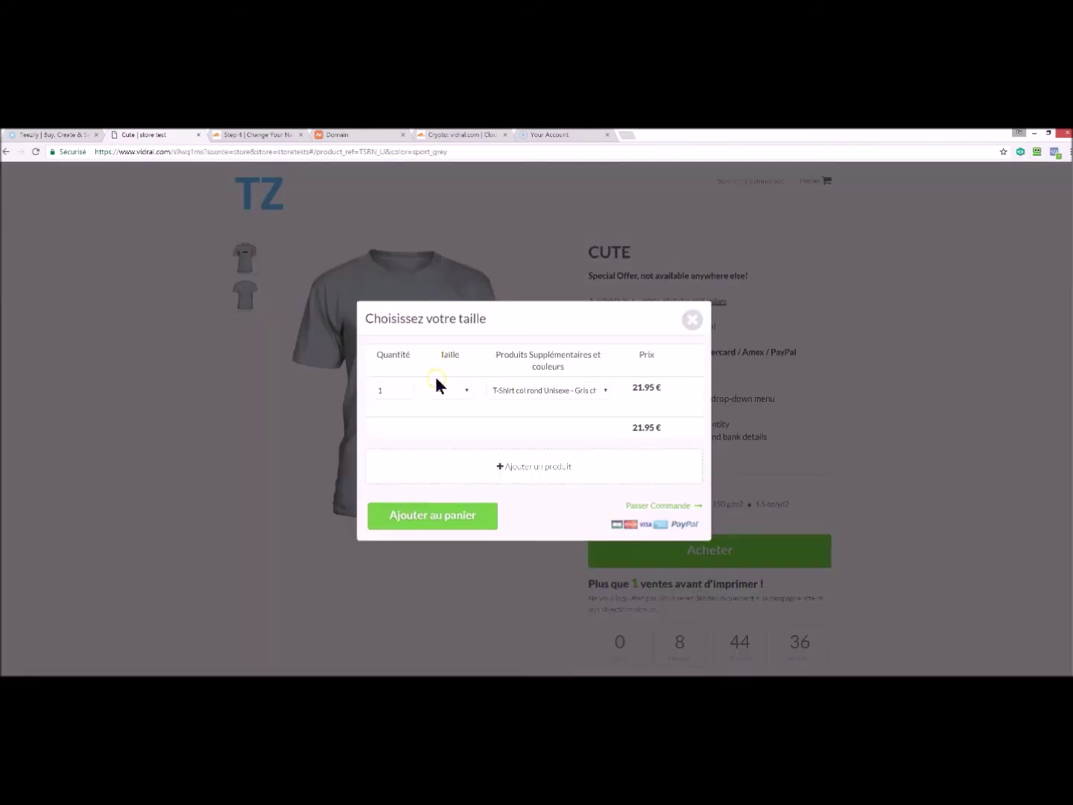
Step: Choose size L and go to checkout, showing 26.85 € total with 4.90 € shipping
left_click(437, 385)
left_click(446, 430)
left_click(656, 507)
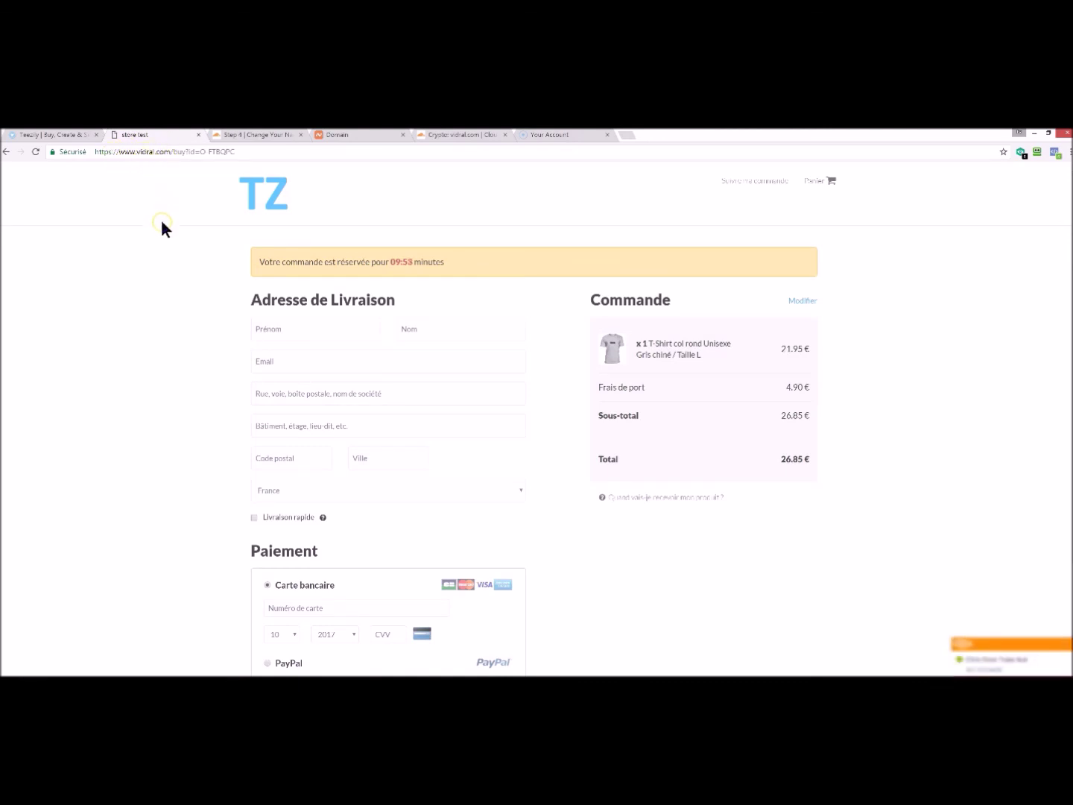
scroll(164, 228, "down", 2)
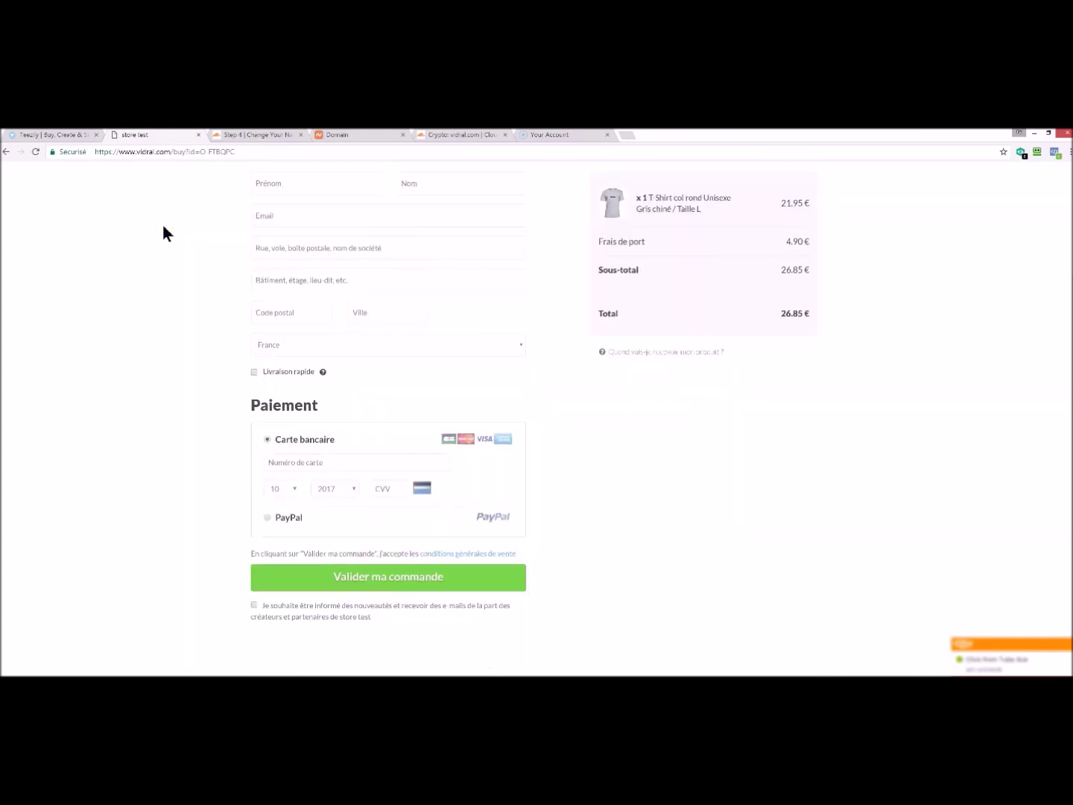